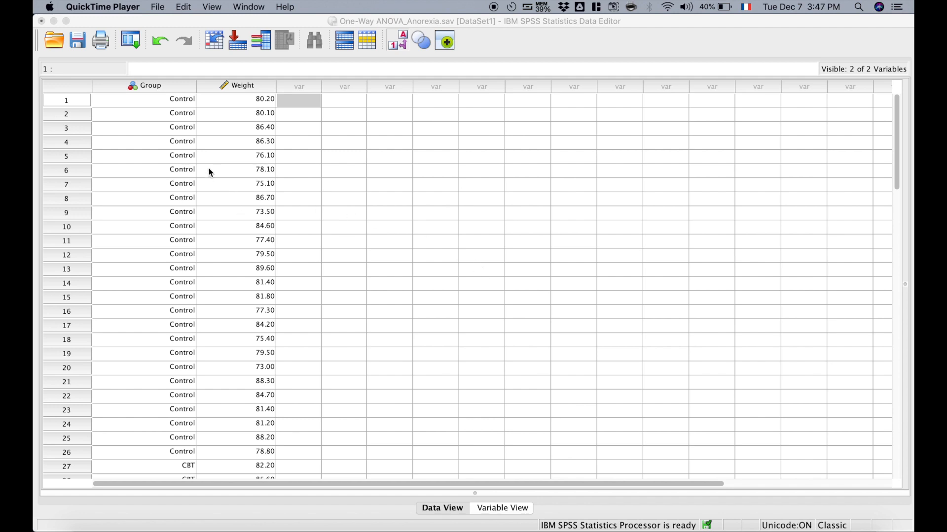
- Open the contrast settings of the One-Way ANOVA with Weight as dependent variable and Group as factor
{"action": "left_click", "coordinate": [222, 18]}
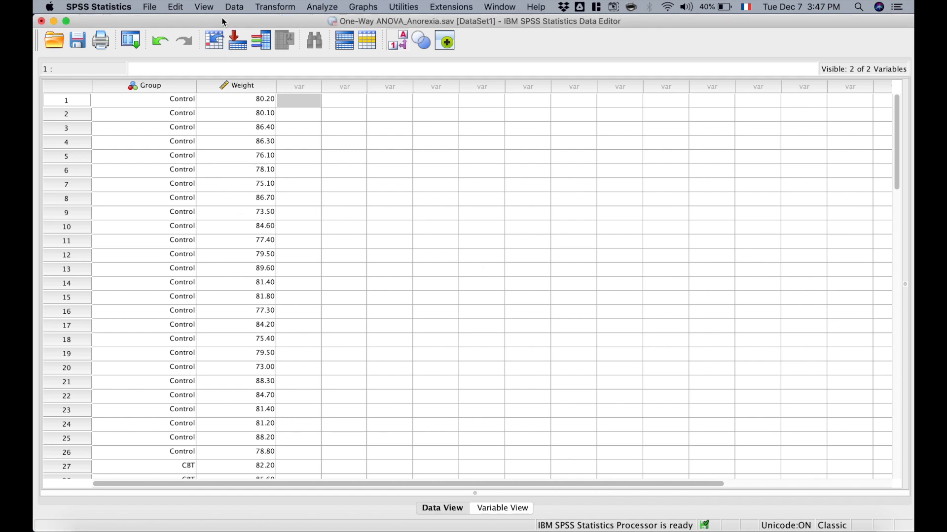
{"action": "left_click", "coordinate": [329, 9]}
{"action": "mouse_move", "coordinate": [326, 103]}
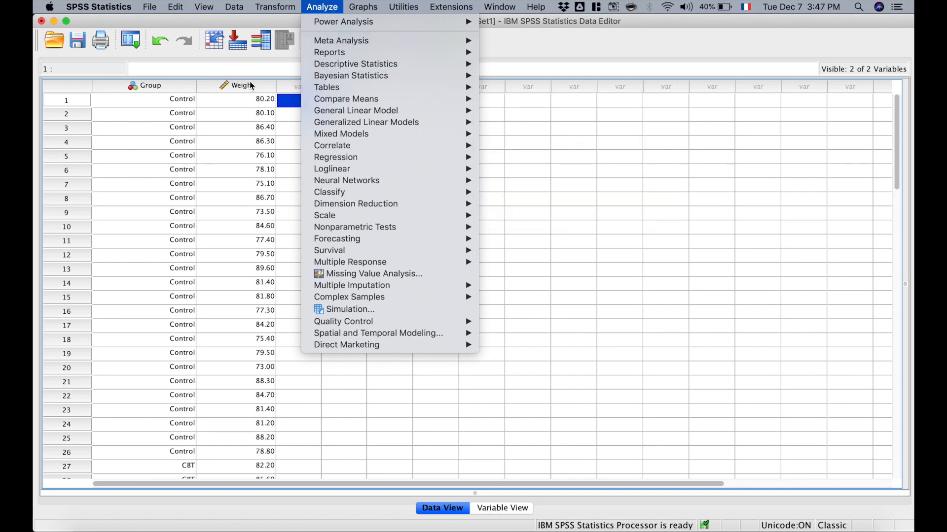
{"action": "mouse_move", "coordinate": [374, 101]}
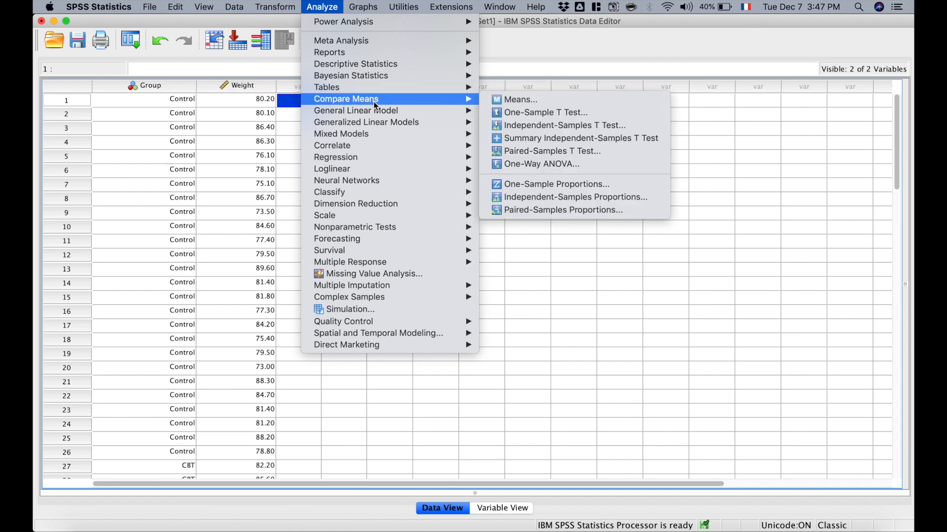
{"action": "left_click", "coordinate": [576, 167]}
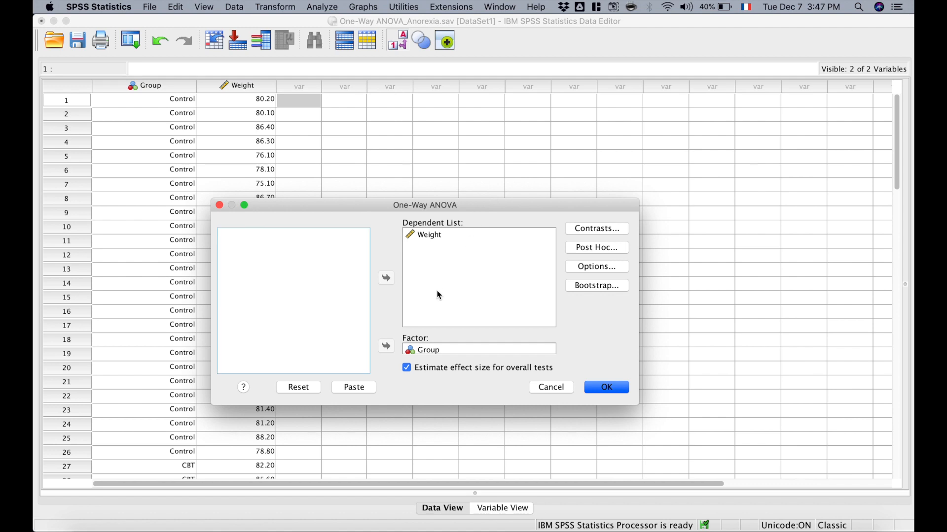
{"action": "left_click", "coordinate": [616, 231]}
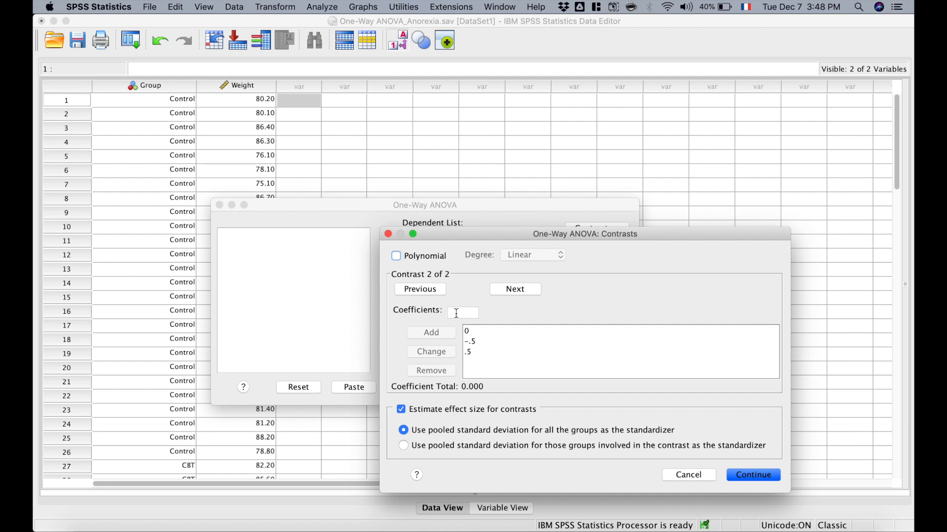
- Review the coefficients assigned to each group in the first ANOVA contrast
{"action": "left_click", "coordinate": [430, 290]}
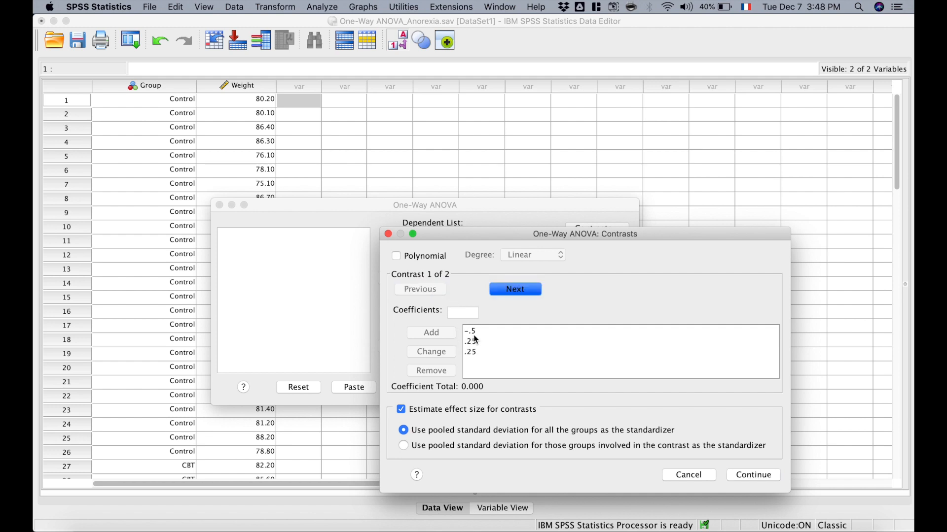
{"action": "left_click_drag", "start_coordinate": [494, 233], "coordinate": [486, 175]}
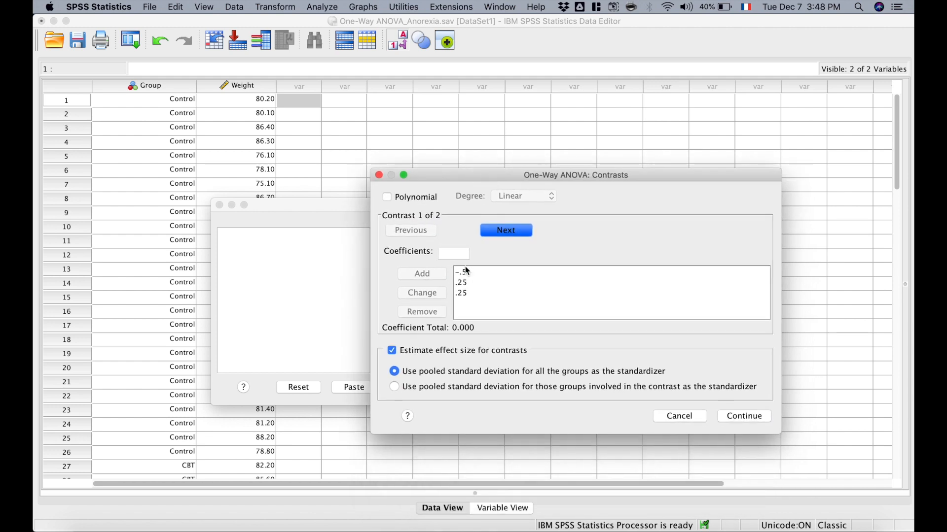
{"action": "left_click", "coordinate": [464, 273]}
{"action": "left_click", "coordinate": [468, 283]}
{"action": "left_click", "coordinate": [463, 273]}
{"action": "left_click", "coordinate": [473, 294]}
- Check the coefficients of the second contrast, accept both contrasts and run the one-way ANOVA
{"action": "left_click", "coordinate": [501, 228]}
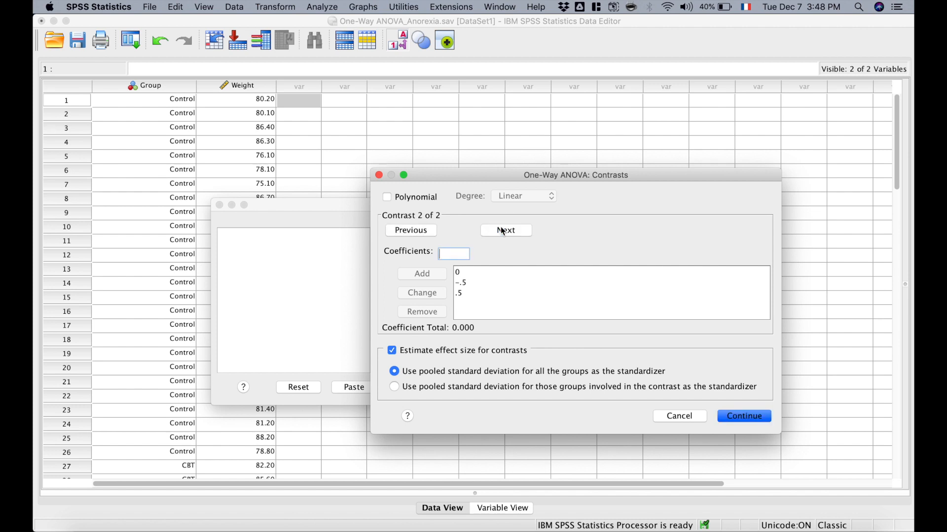
{"action": "left_click", "coordinate": [467, 275]}
{"action": "left_click", "coordinate": [474, 282]}
{"action": "left_click", "coordinate": [466, 285]}
{"action": "left_click", "coordinate": [459, 294]}
{"action": "left_click", "coordinate": [744, 417]}
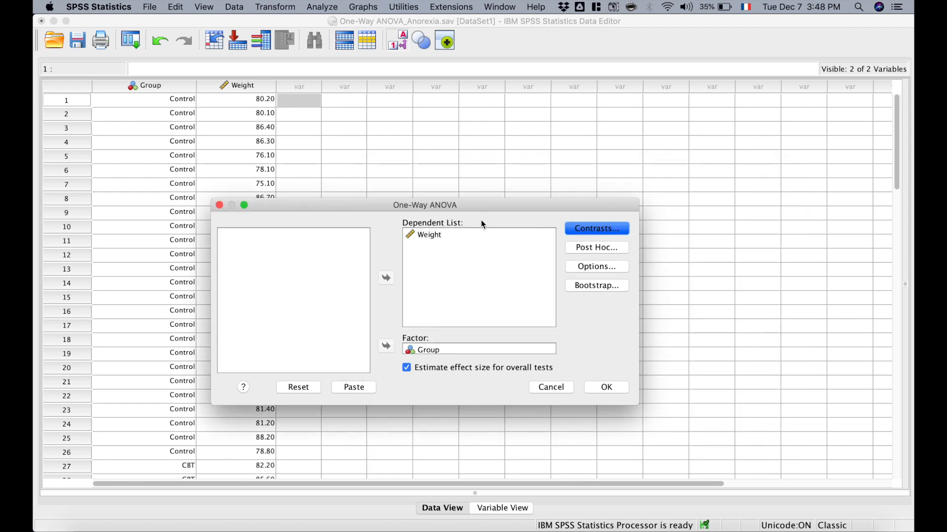
{"action": "left_click", "coordinate": [606, 388]}
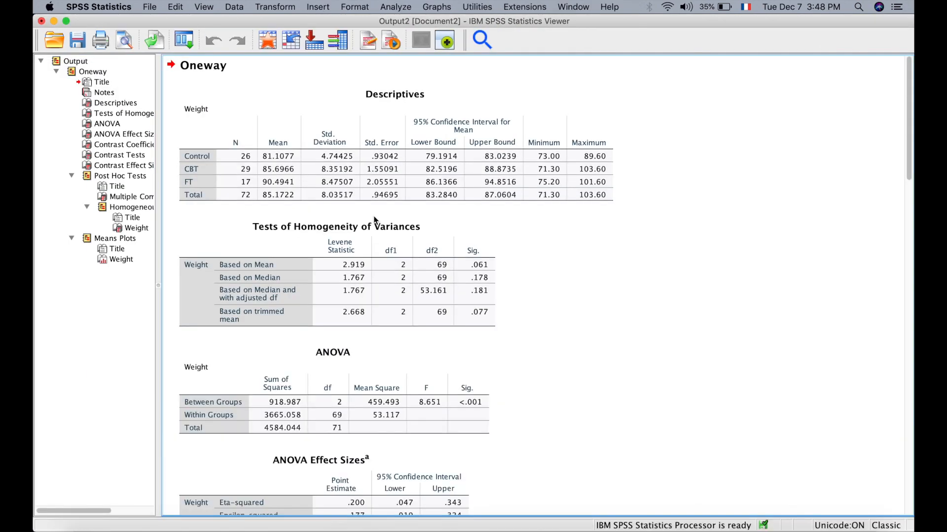
- Examine the ANOVA output, focusing on the Contrast Coefficients and Contrast Tests tables
{"action": "scroll", "coordinate": [401, 218], "scroll_direction": "down", "scroll_amount": 10}
{"action": "scroll", "coordinate": [401, 217], "scroll_direction": "down", "scroll_amount": 10}
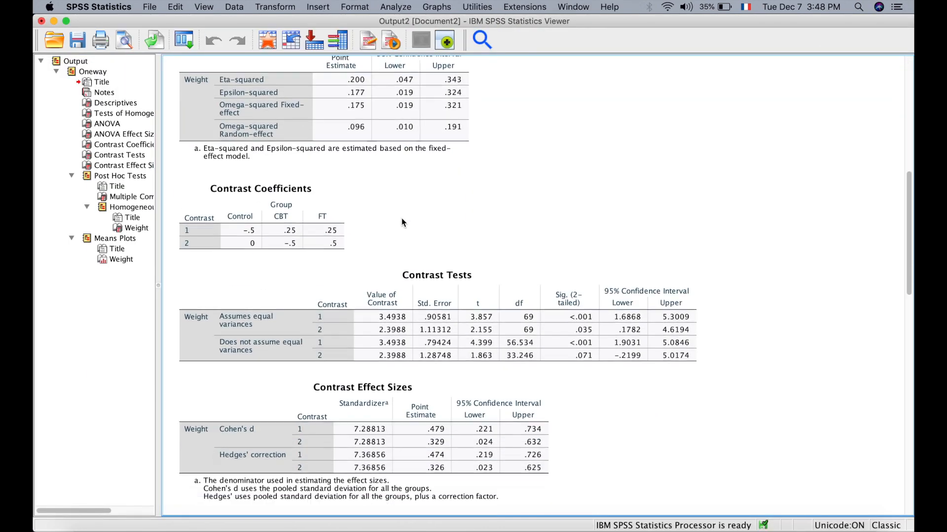
{"action": "scroll", "coordinate": [401, 218], "scroll_direction": "down", "scroll_amount": 8}
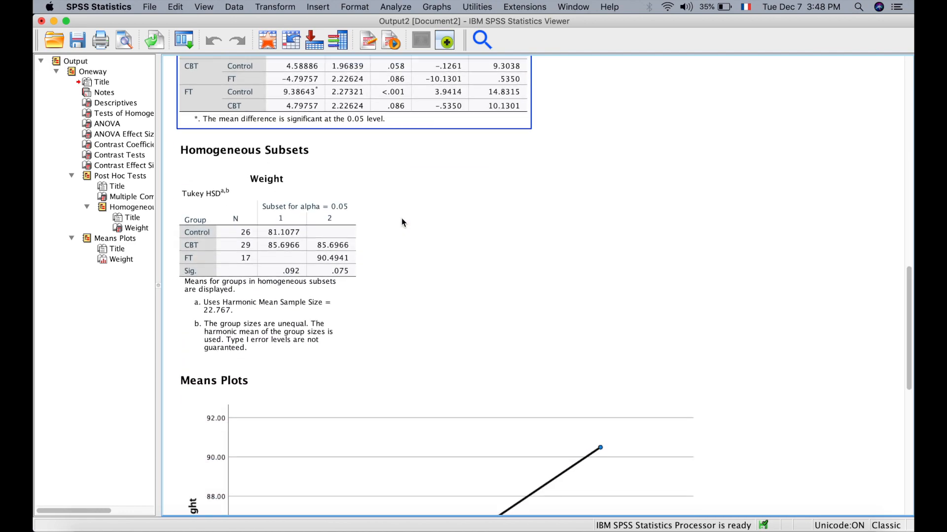
{"action": "scroll", "coordinate": [402, 218], "scroll_direction": "up", "scroll_amount": 15}
{"action": "scroll", "coordinate": [401, 222], "scroll_direction": "up", "scroll_amount": 5}
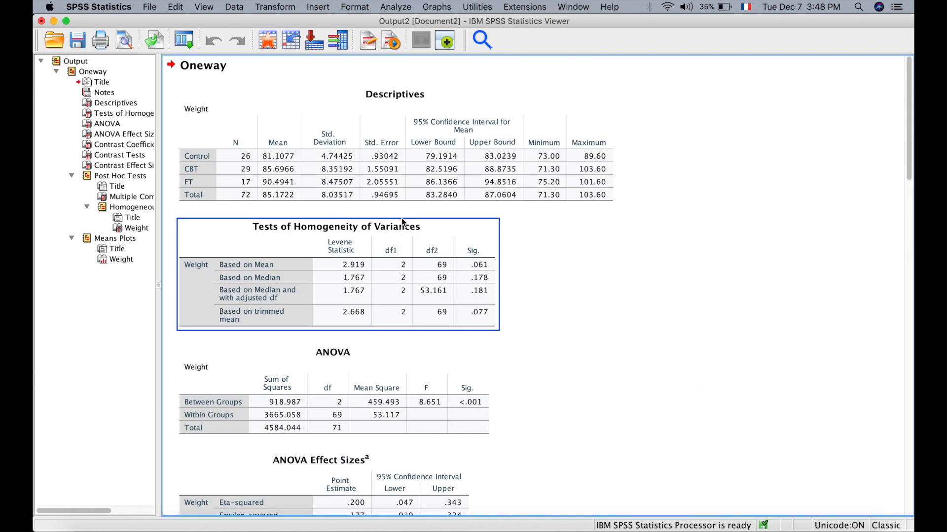
{"action": "scroll", "coordinate": [401, 221], "scroll_direction": "down", "scroll_amount": 10}
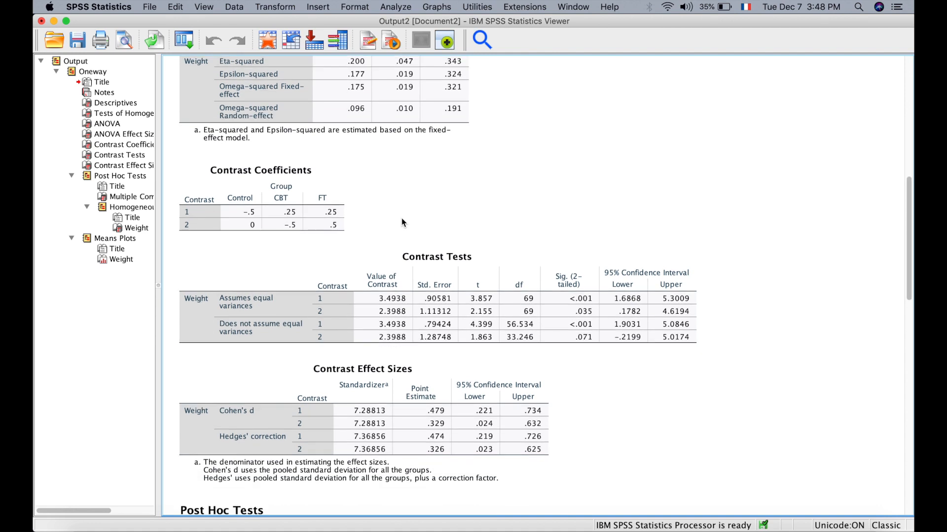
{"action": "scroll", "coordinate": [401, 222], "scroll_direction": "down", "scroll_amount": 3}
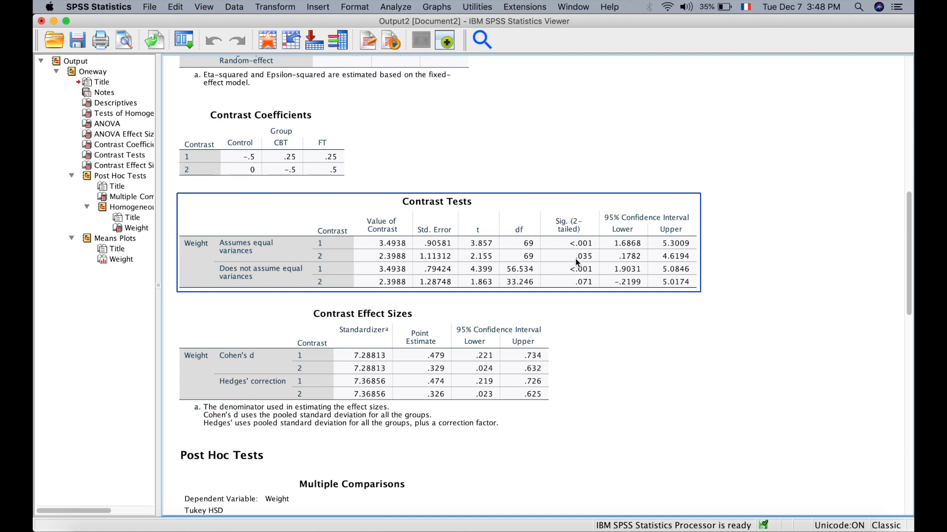
{"action": "left_click", "coordinate": [378, 170]}
{"action": "left_click", "coordinate": [277, 165]}
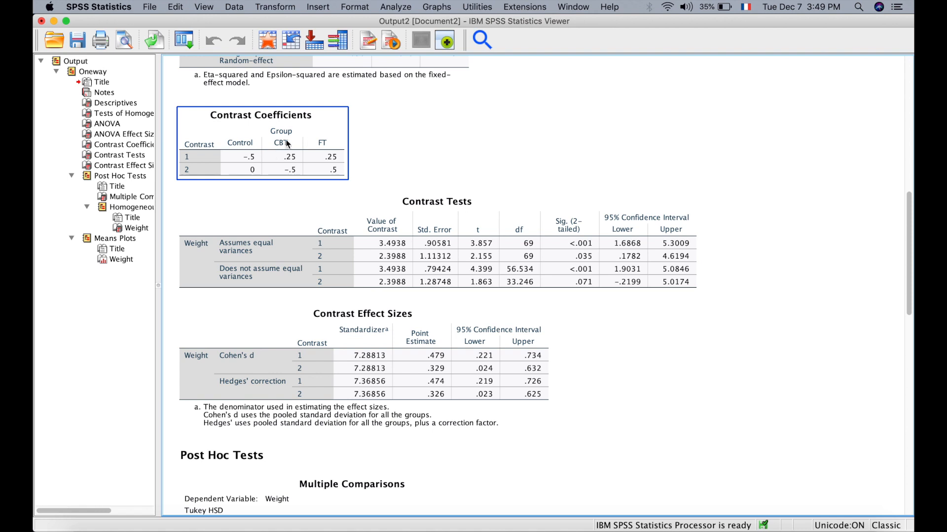
- Inspect the predefined contrast types for Group as fixed factor in a Univariate General Linear Model, and cancel the analysis
{"action": "left_click", "coordinate": [397, 5]}
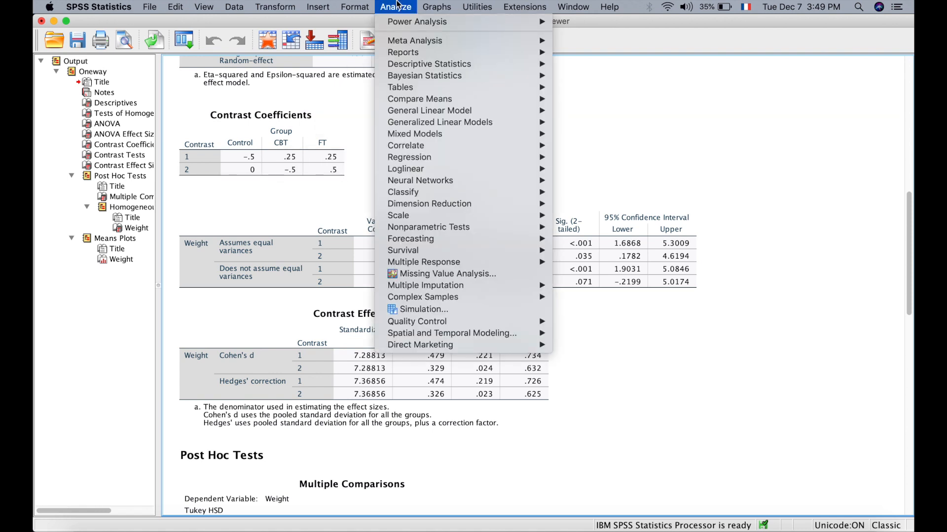
{"action": "mouse_move", "coordinate": [462, 113]}
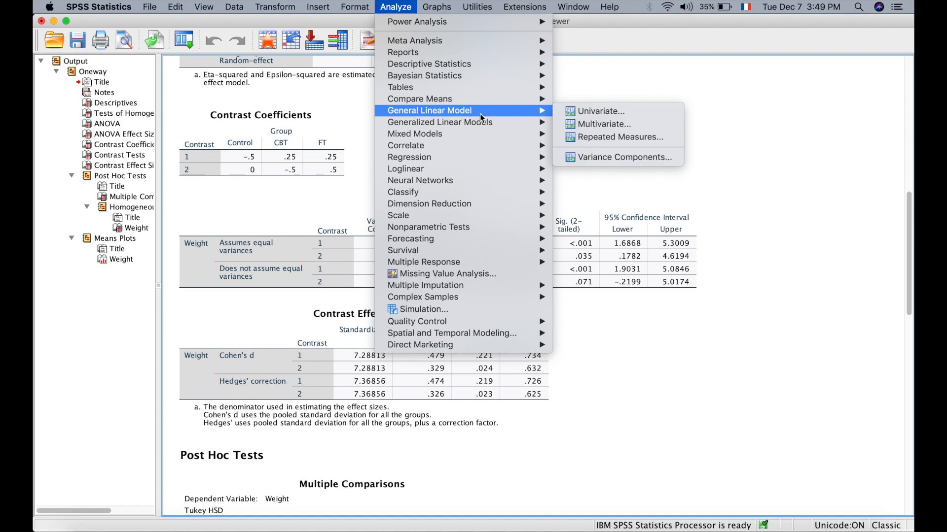
{"action": "left_click", "coordinate": [601, 113]}
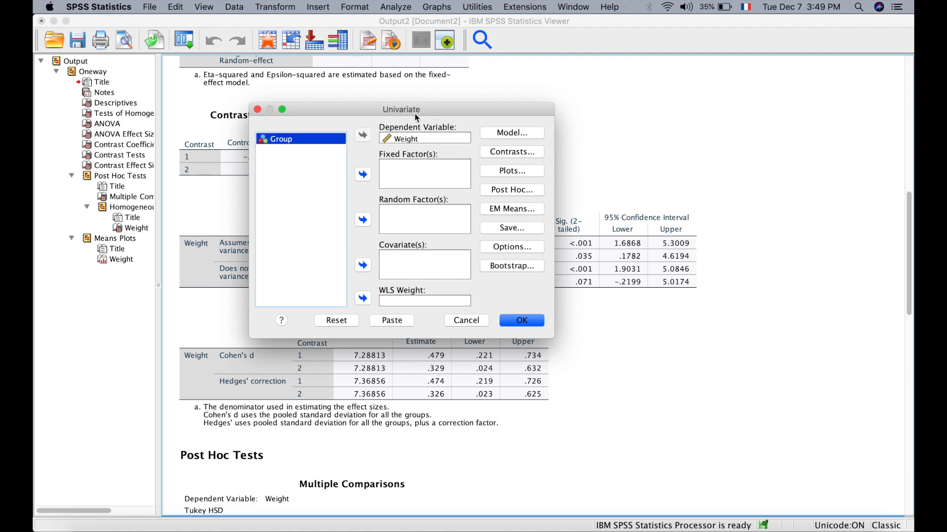
{"action": "left_click_drag", "start_coordinate": [279, 140], "coordinate": [387, 172]}
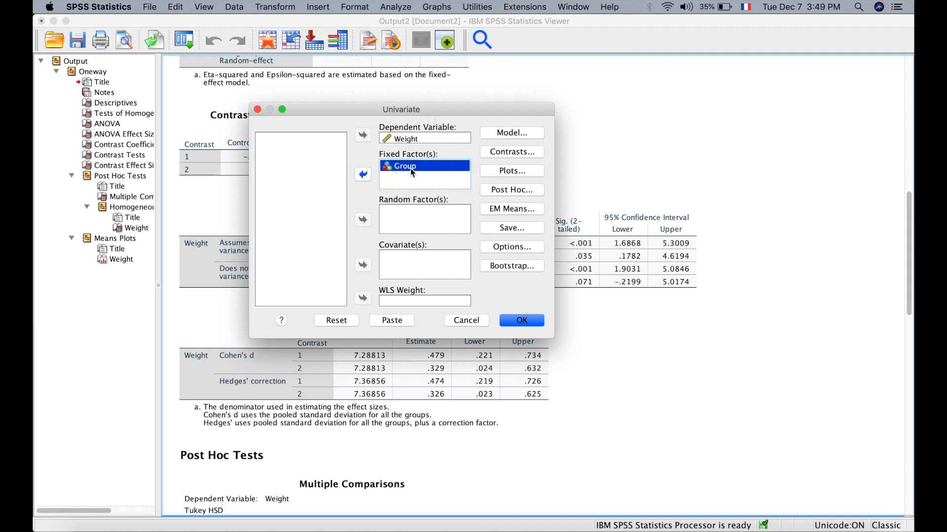
{"action": "left_click", "coordinate": [511, 151]}
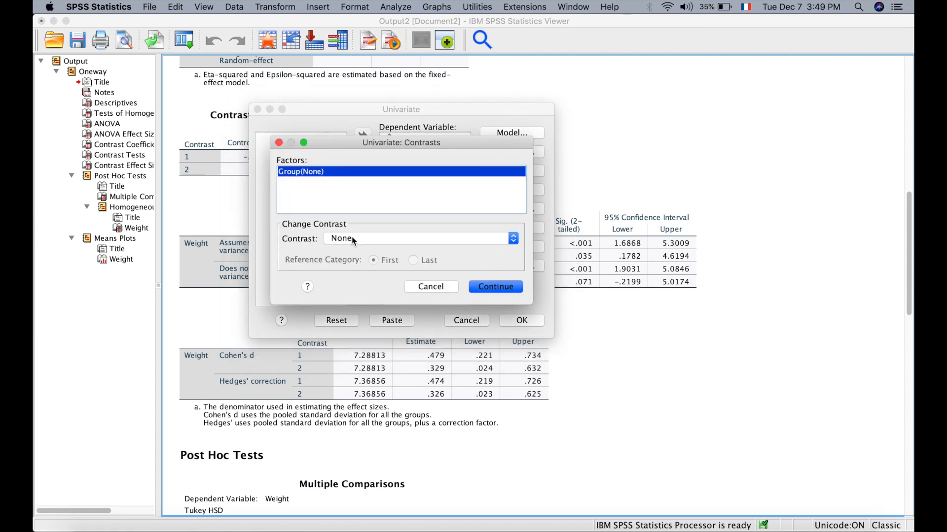
{"action": "left_click", "coordinate": [352, 238]}
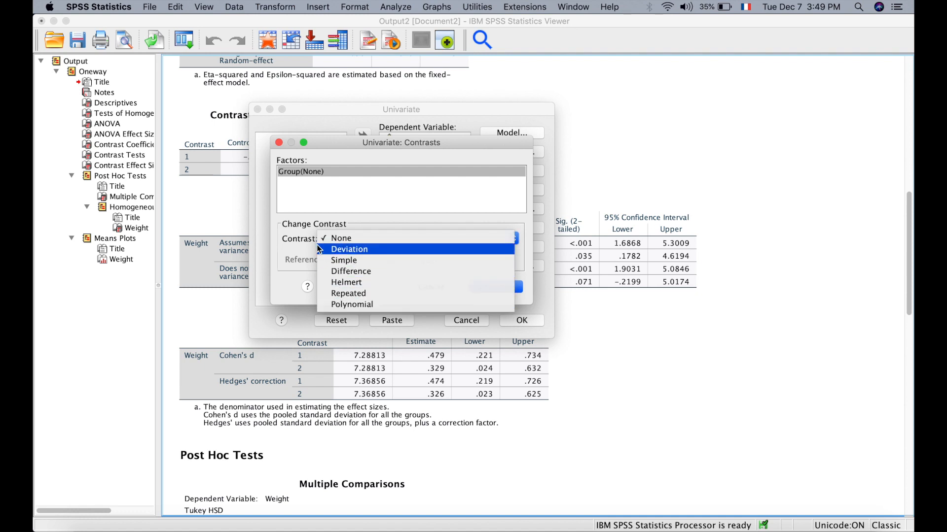
{"action": "left_click", "coordinate": [302, 251]}
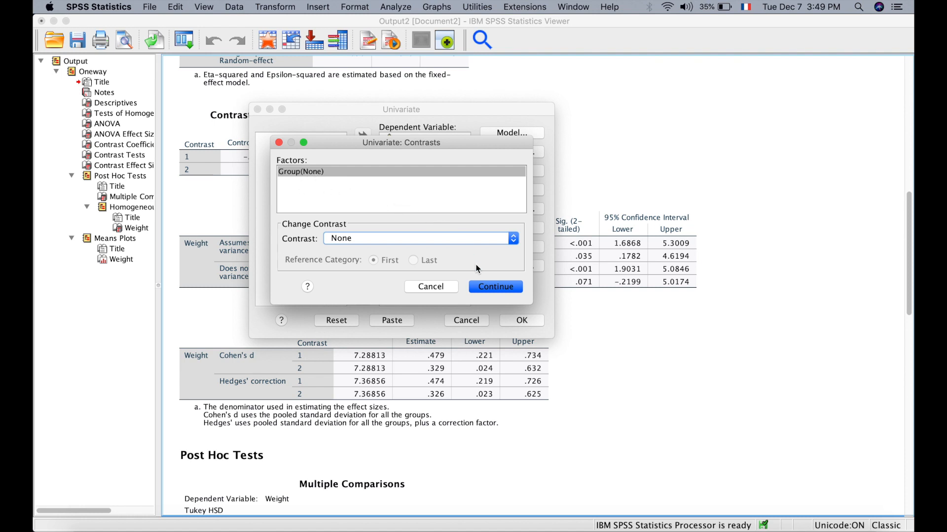
{"action": "left_click", "coordinate": [487, 288]}
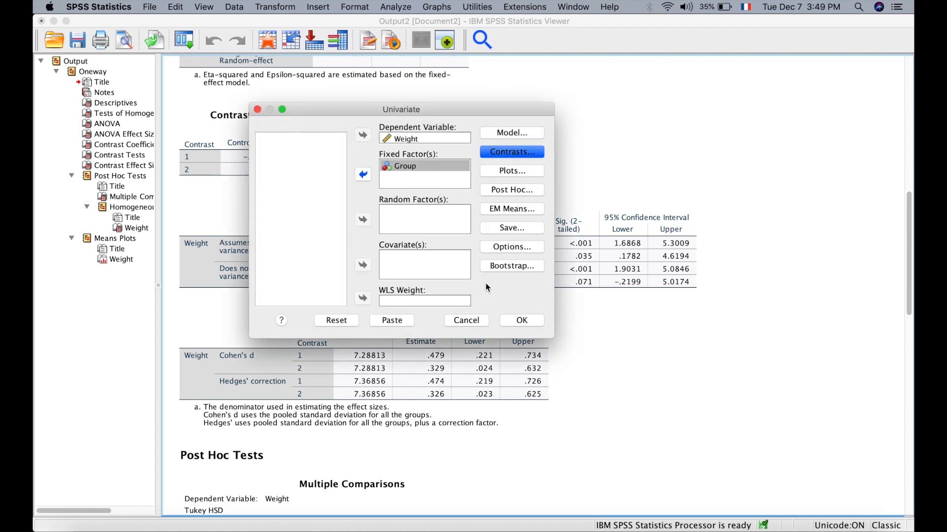
{"action": "left_click", "coordinate": [461, 321]}
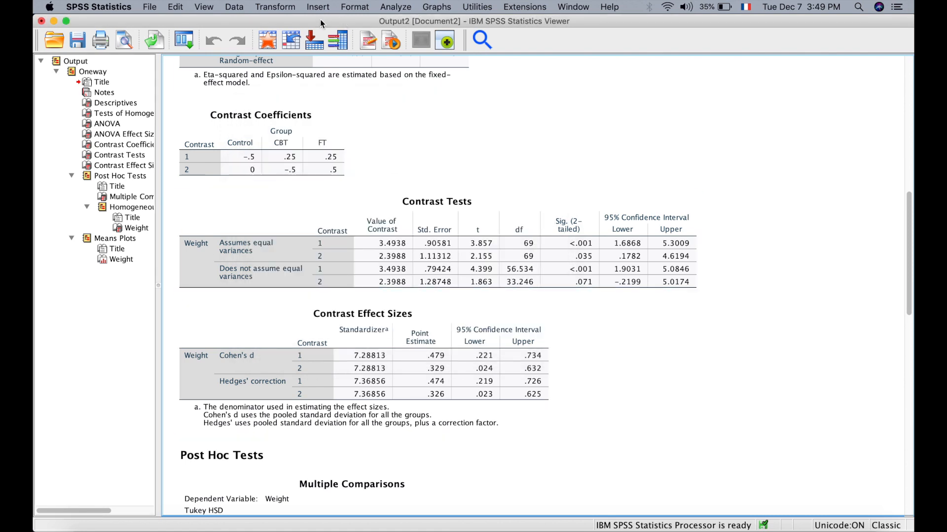
- Set up a Recode into Different Variables for Group with the output variable named C_1
{"action": "left_click", "coordinate": [318, 266]}
{"action": "left_click", "coordinate": [254, 156]}
{"action": "left_click", "coordinate": [287, 10]}
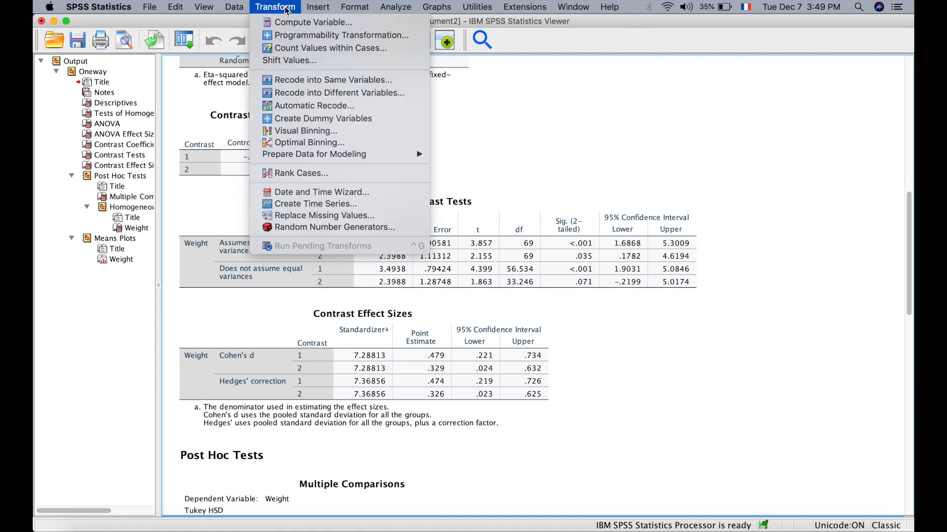
{"action": "left_click", "coordinate": [295, 93]}
{"action": "left_click", "coordinate": [292, 316]}
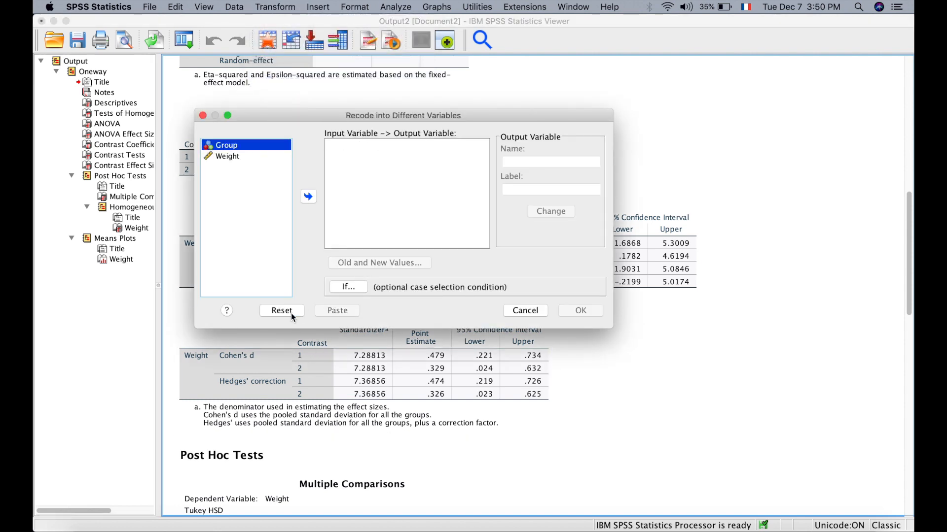
{"action": "left_click", "coordinate": [308, 196]}
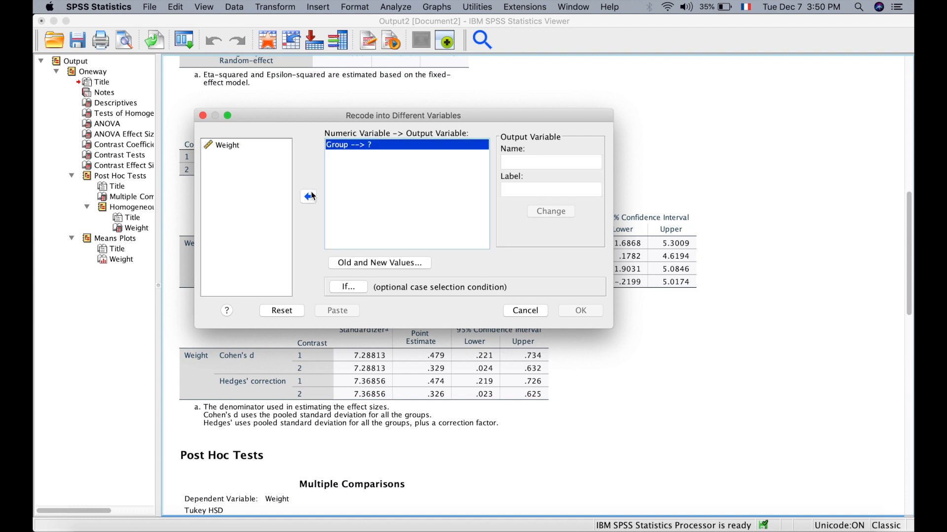
{"action": "left_click", "coordinate": [536, 162]}
{"action": "type", "text": "C_1"}
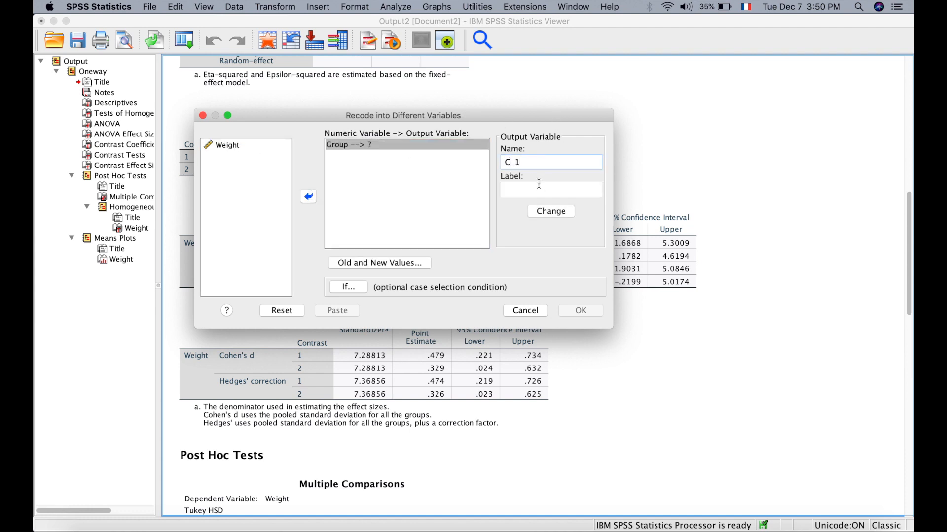
{"action": "left_click", "coordinate": [550, 211]}
- Add a recoding rule for C_1 that maps old value 1 to new value -.5
{"action": "left_click", "coordinate": [353, 269]}
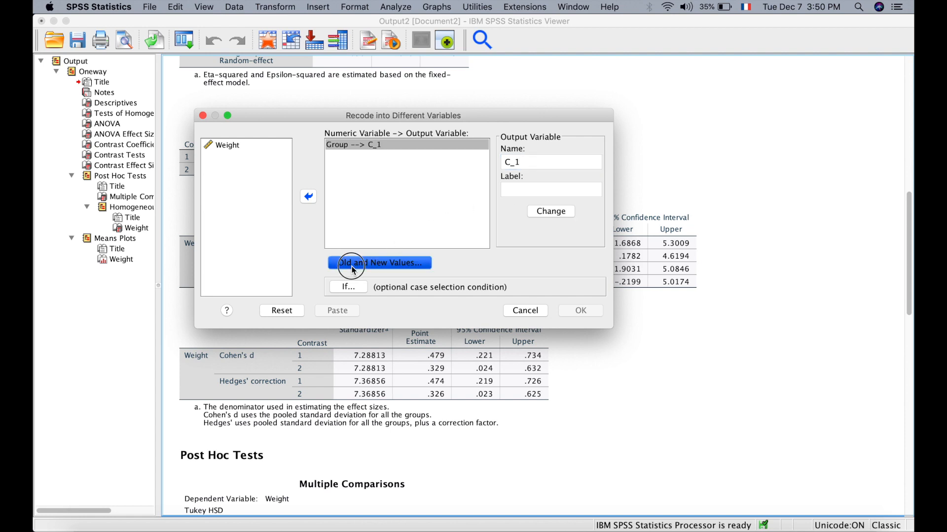
{"action": "left_click", "coordinate": [187, 212]}
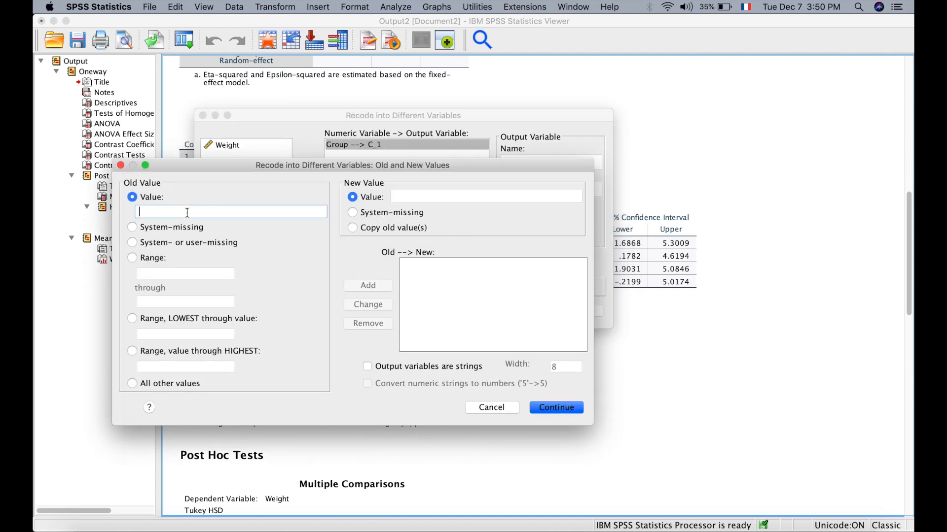
{"action": "type", "text": "1"}
{"action": "left_click", "coordinate": [413, 196]}
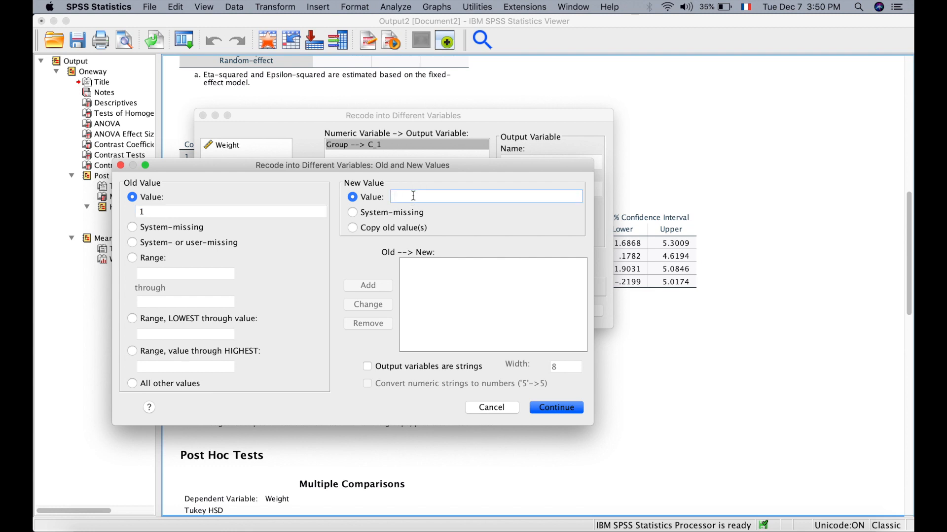
{"action": "type", "text": "-.5"}
{"action": "left_click", "coordinate": [370, 285]}
- Add a recoding rule for C_1 that maps old value 2 to new value .25
{"action": "left_click", "coordinate": [197, 207]}
{"action": "type", "text": "2"}
{"action": "left_click", "coordinate": [403, 197]}
{"action": "type", "text": ".25"}
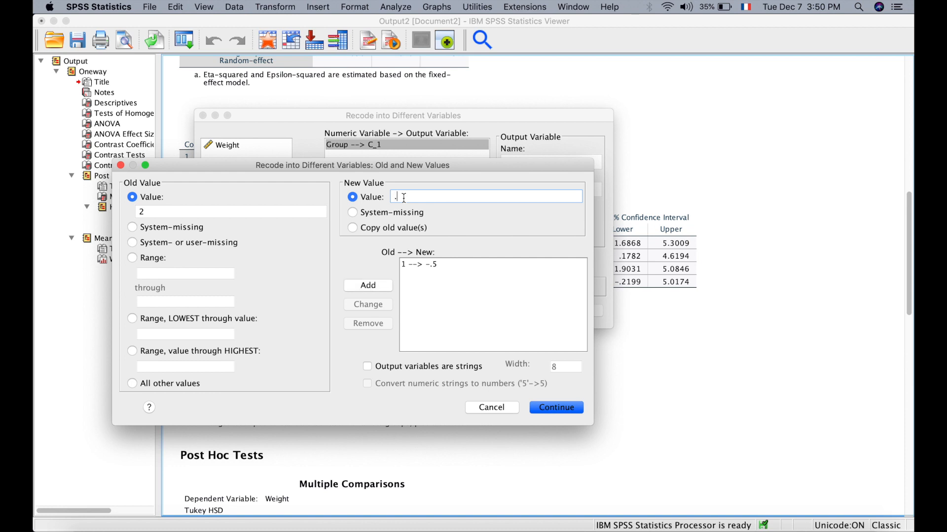
{"action": "left_click", "coordinate": [371, 286]}
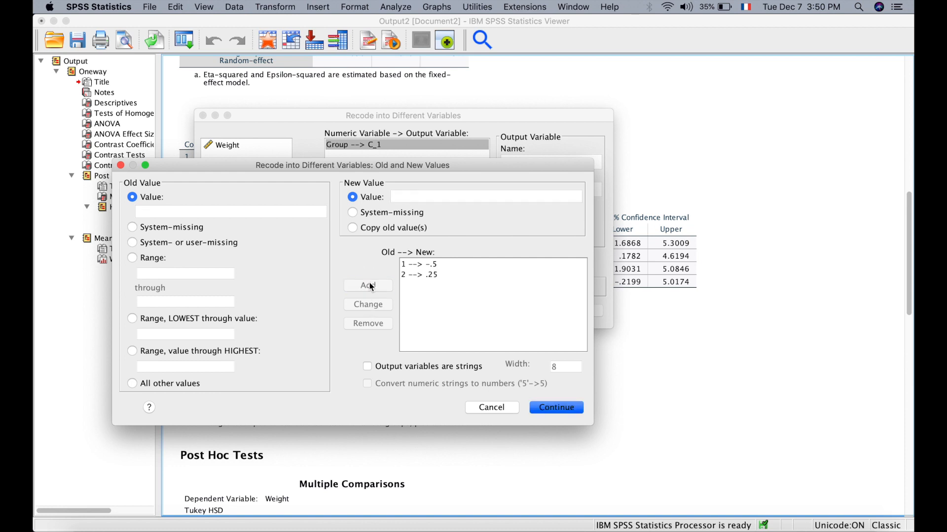
- Add a recoding rule for C_1 that maps old value 3 to new value .25, and run the recode
{"action": "left_click", "coordinate": [231, 213]}
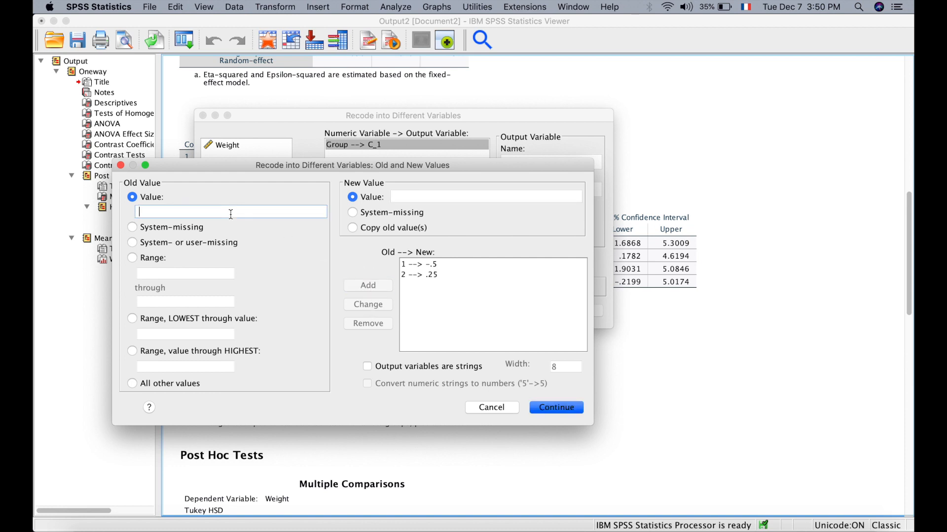
{"action": "type", "text": "3"}
{"action": "left_click", "coordinate": [418, 196]}
{"action": "type", "text": ".25"}
{"action": "left_click", "coordinate": [371, 291]}
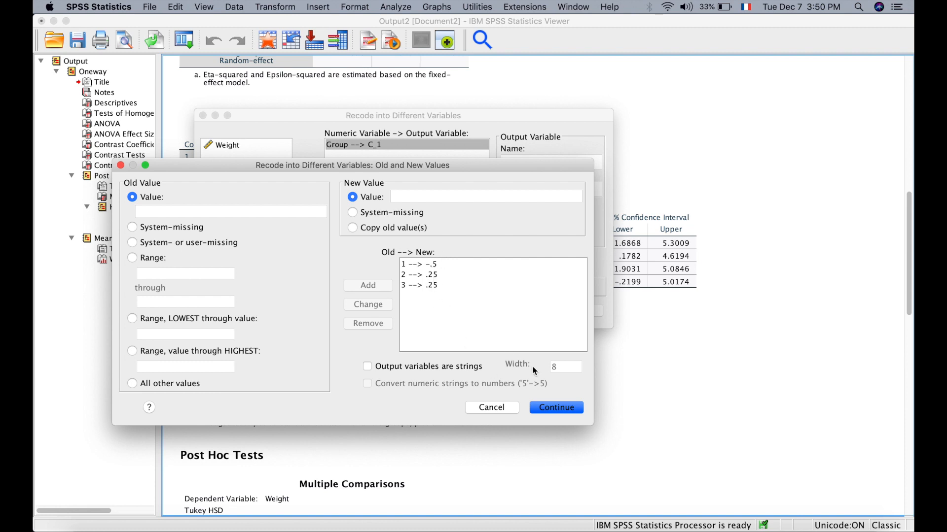
{"action": "left_click", "coordinate": [557, 411]}
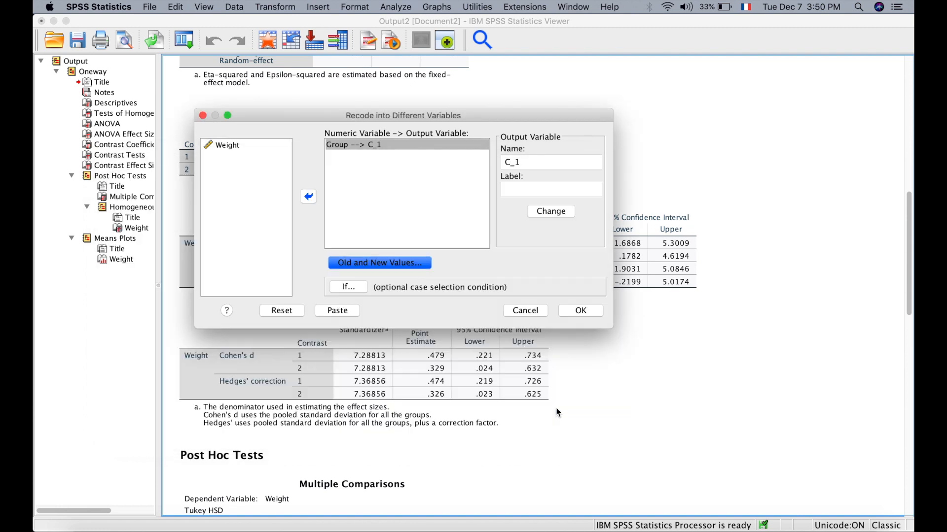
{"action": "left_click", "coordinate": [580, 315]}
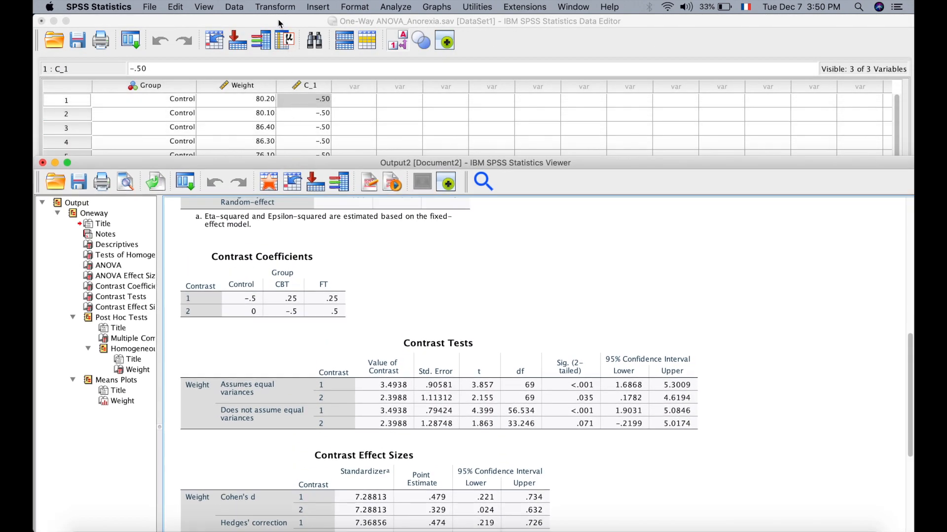
- Examine the new C_1 column across the Control and CBT cases in the data set
{"action": "left_click", "coordinate": [278, 19]}
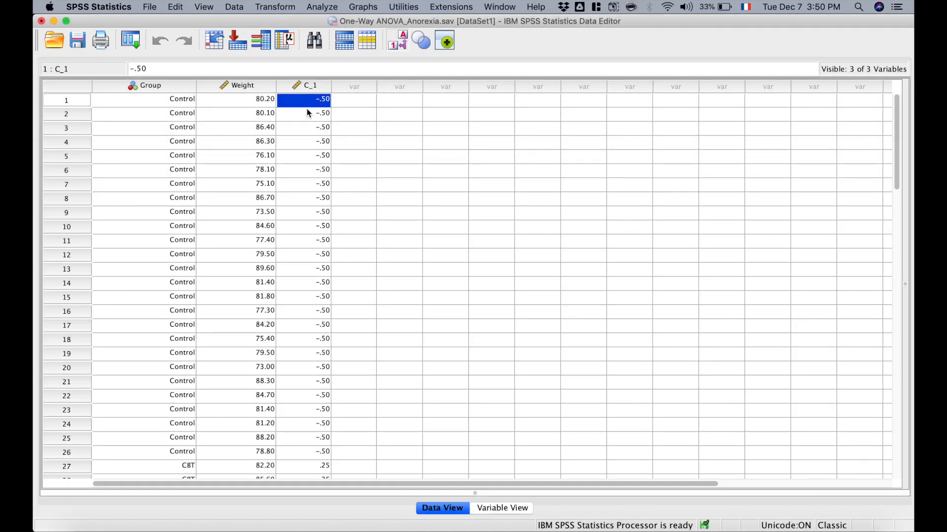
{"action": "scroll", "coordinate": [305, 265], "scroll_direction": "down", "scroll_amount": 1}
{"action": "scroll", "coordinate": [306, 265], "scroll_direction": "down", "scroll_amount": 7}
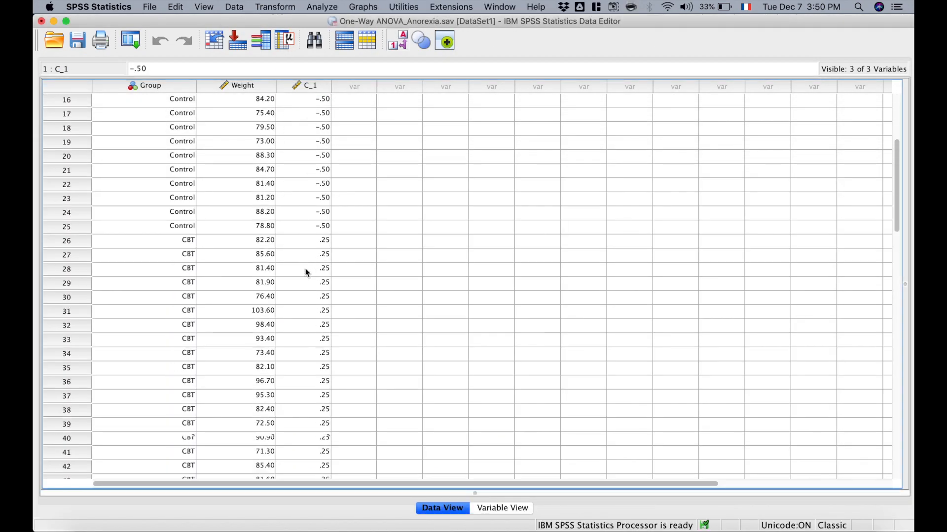
{"action": "scroll", "coordinate": [305, 230], "scroll_direction": "up", "scroll_amount": 7}
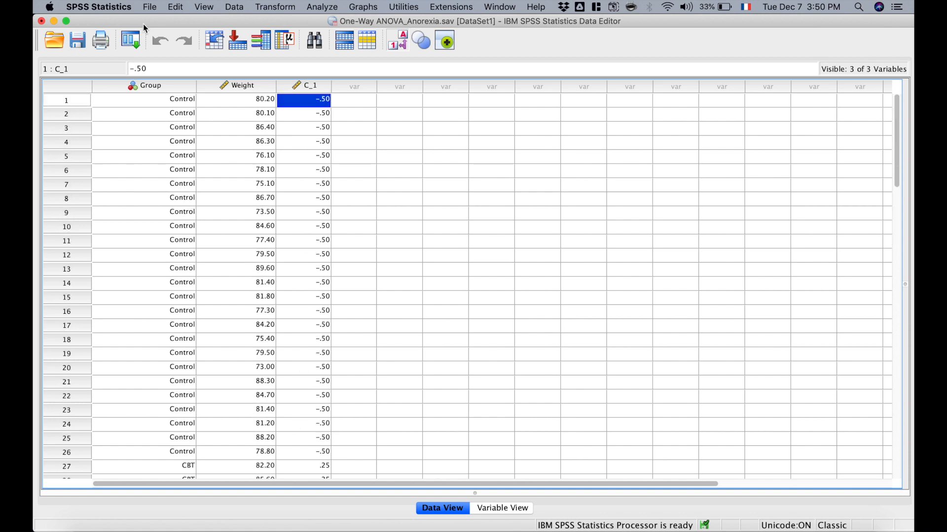
- Recall Recode into Different Variables for Group and change the output variable name to C_2
{"action": "left_click", "coordinate": [128, 39]}
{"action": "left_click", "coordinate": [132, 60]}
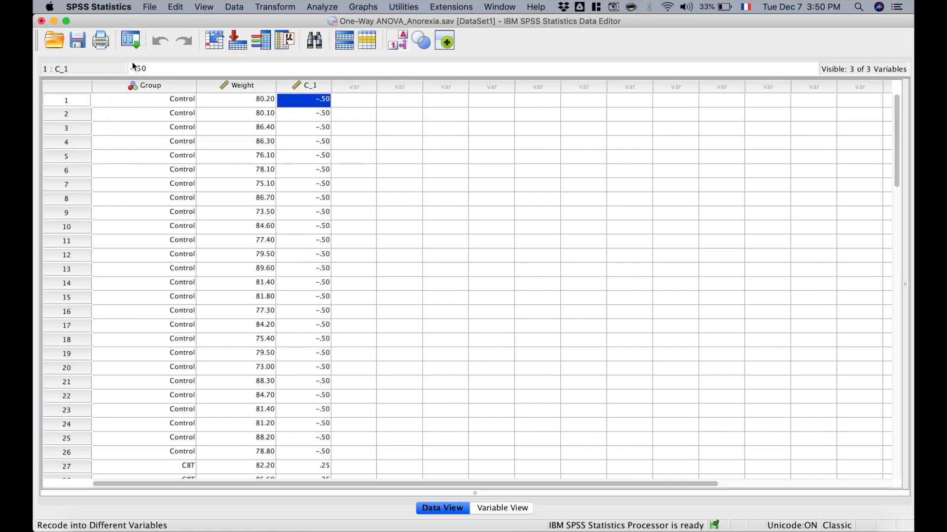
{"action": "left_click", "coordinate": [385, 144]}
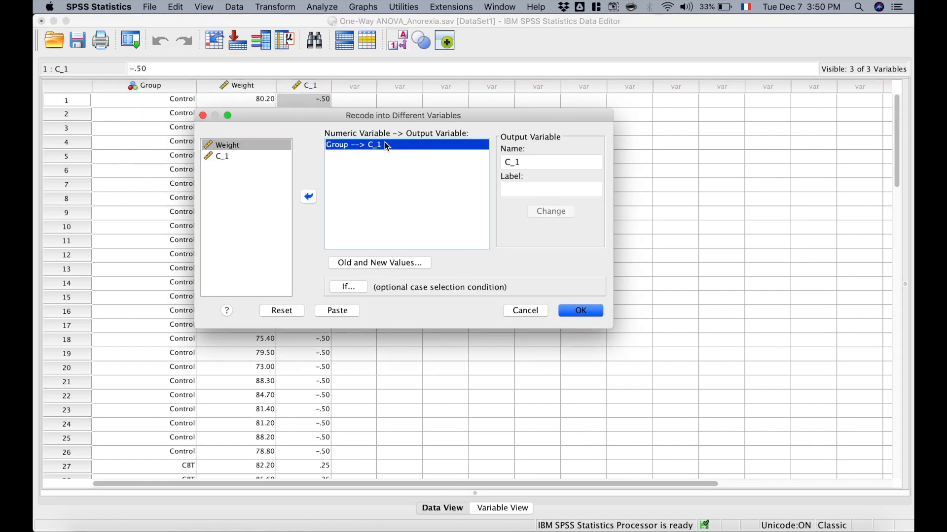
{"action": "left_click", "coordinate": [558, 160]}
{"action": "left_click", "coordinate": [553, 162]}
{"action": "key", "text": "BackSpace"}
{"action": "type", "text": "2"}
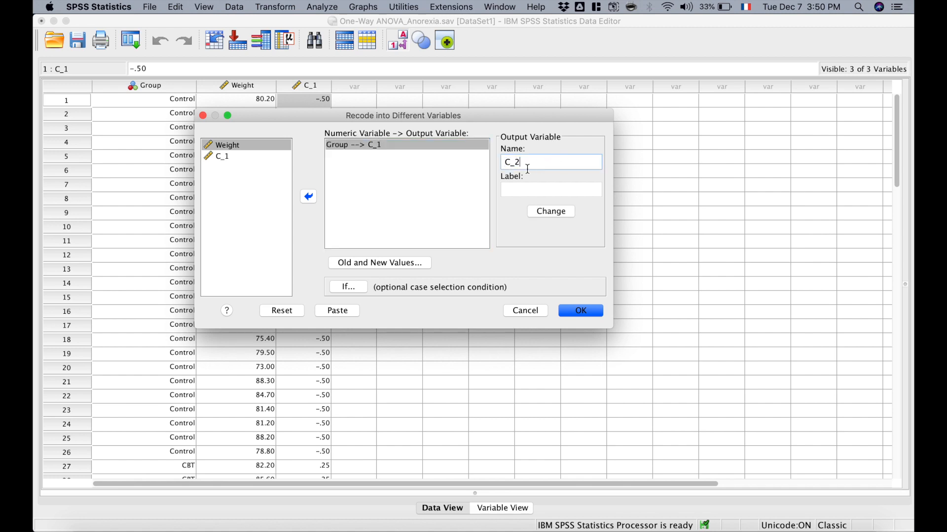
{"action": "left_click", "coordinate": [546, 213]}
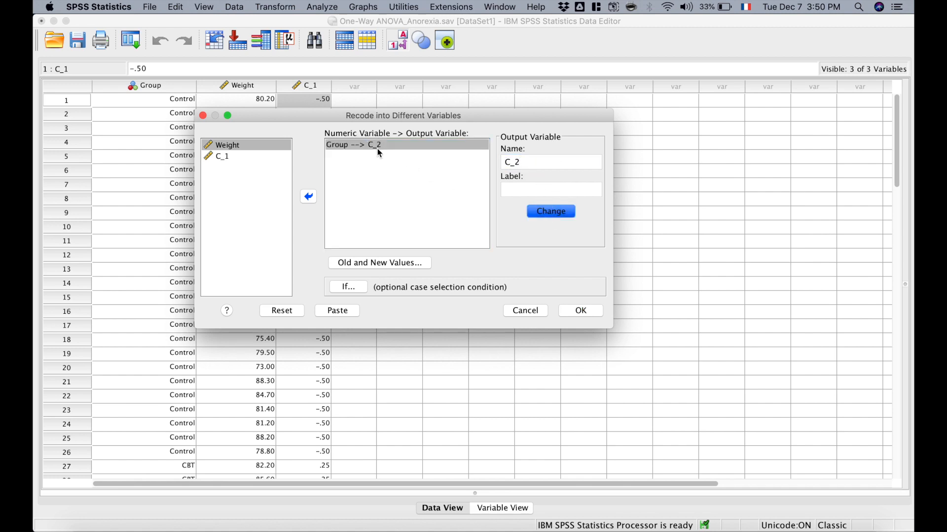
- Change the C_2 recoding rule for old value 1 to new value 0
{"action": "left_click", "coordinate": [358, 265]}
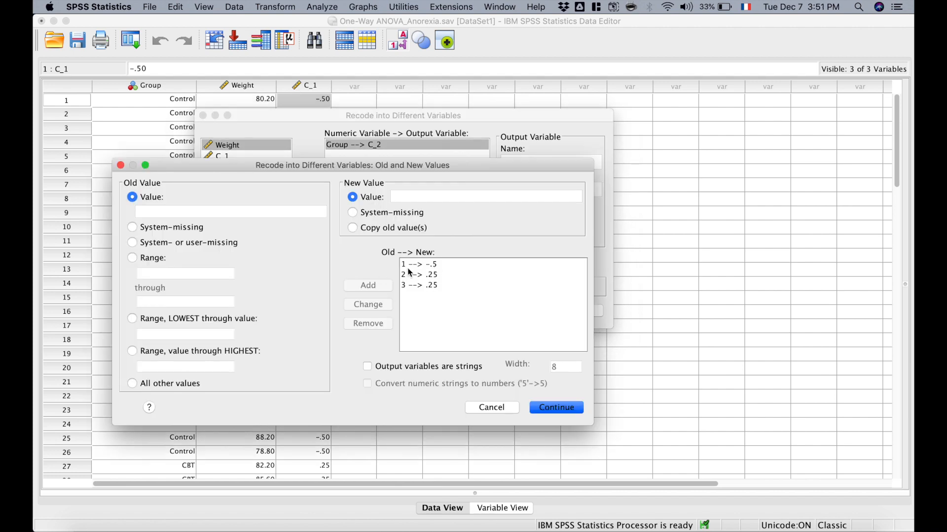
{"action": "left_click", "coordinate": [413, 269]}
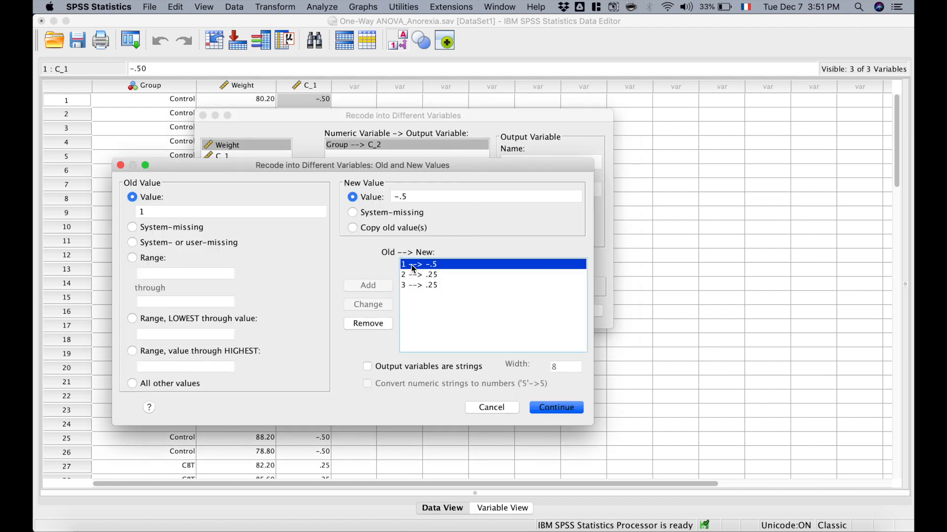
{"action": "left_click", "coordinate": [430, 197]}
{"action": "type", "text": "0"}
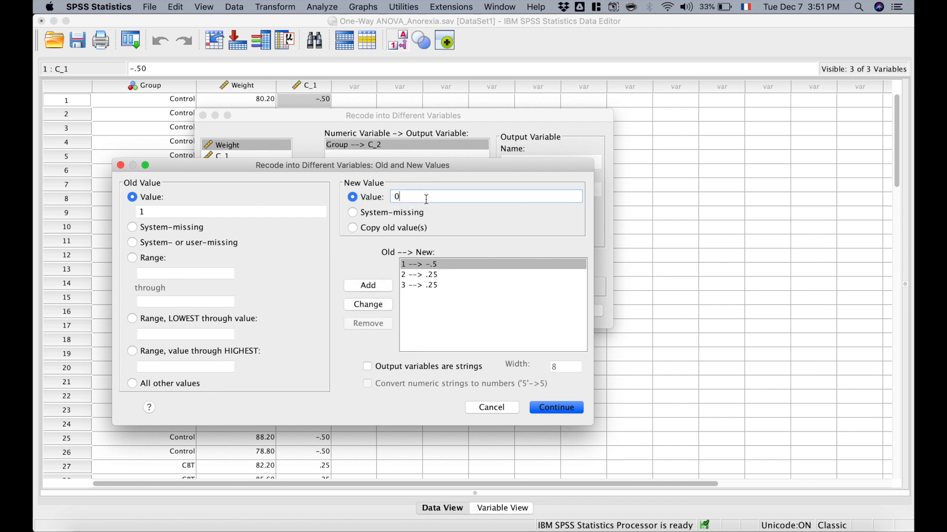
{"action": "left_click", "coordinate": [369, 304]}
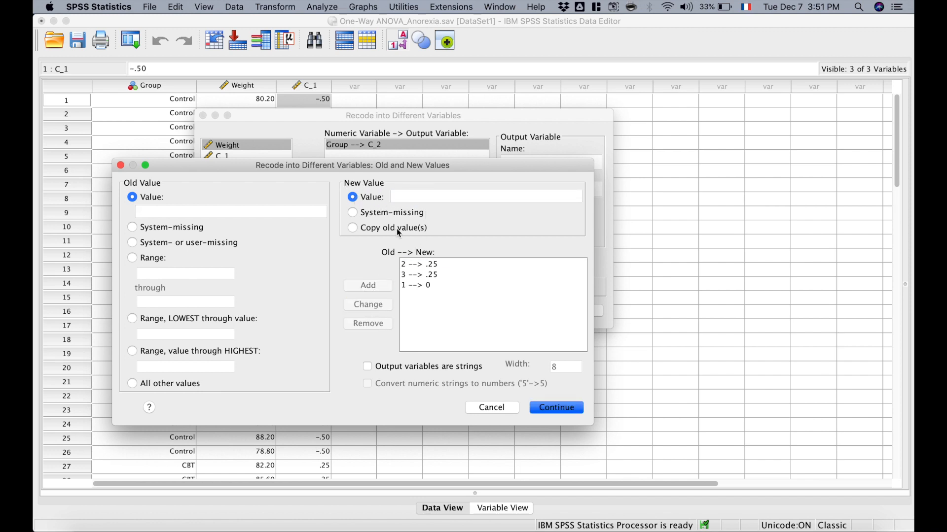
- Change the C_2 recoding rule for old value 2 to new value -.5
{"action": "left_click", "coordinate": [422, 266]}
{"action": "left_click", "coordinate": [435, 195]}
{"action": "type", "text": "-.5"}
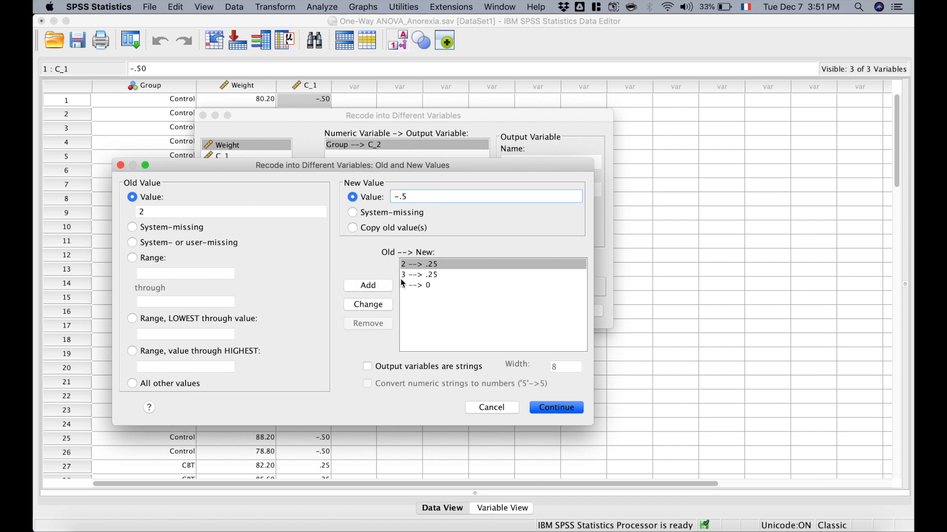
{"action": "left_click", "coordinate": [378, 306]}
- Change the C_2 recoding rule for old value 3 to new value .5, and run the recode
{"action": "left_click", "coordinate": [430, 265]}
{"action": "left_click", "coordinate": [427, 197]}
{"action": "type", "text": ".5"}
{"action": "left_click", "coordinate": [379, 302]}
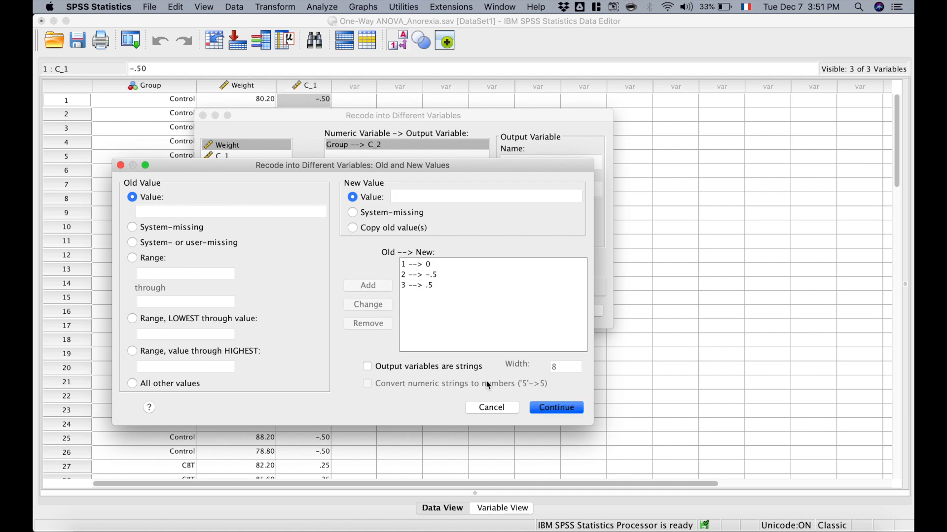
{"action": "left_click", "coordinate": [553, 408]}
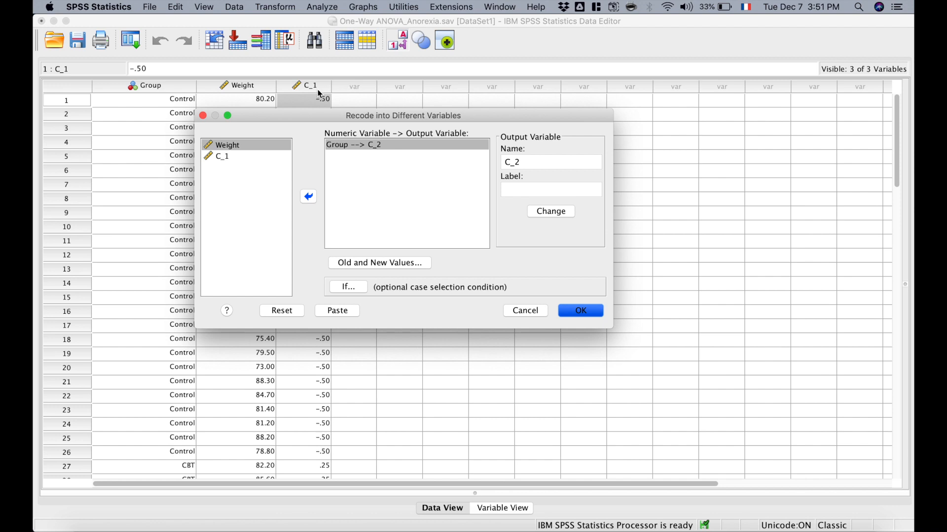
{"action": "key", "text": "Return"}
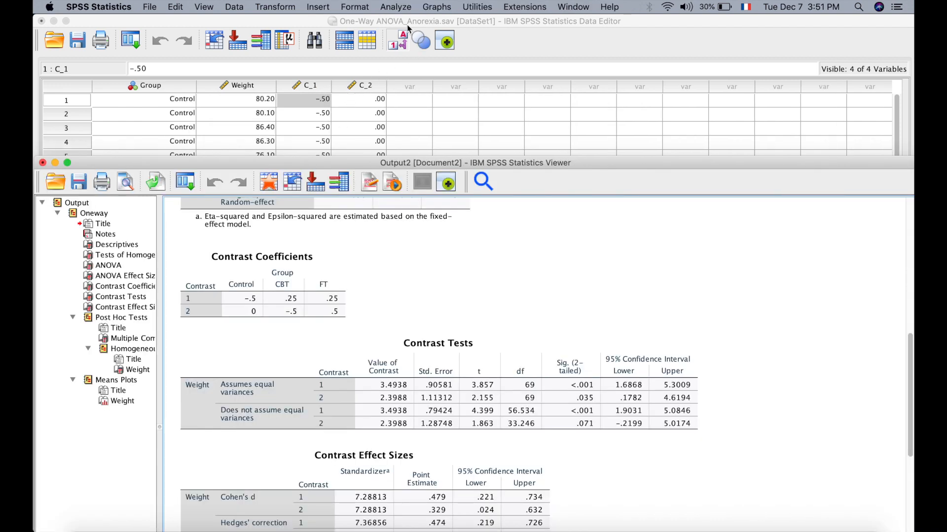
- Examine the C_1 and C_2 codes for the Control, CBT and FT cases in the data set
{"action": "left_click", "coordinate": [407, 28]}
{"action": "scroll", "coordinate": [352, 311], "scroll_direction": "down", "scroll_amount": 3}
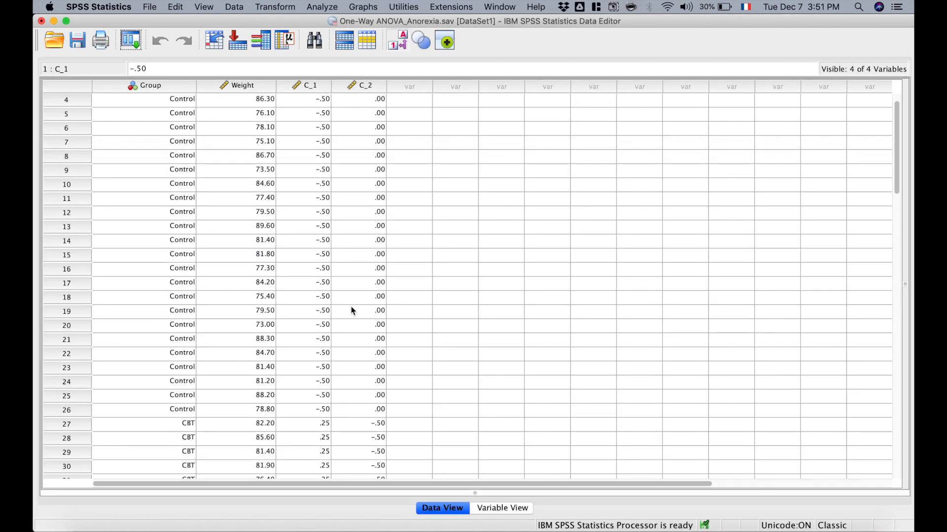
{"action": "scroll", "coordinate": [352, 310], "scroll_direction": "down", "scroll_amount": 7}
{"action": "scroll", "coordinate": [352, 311], "scroll_direction": "down", "scroll_amount": 8}
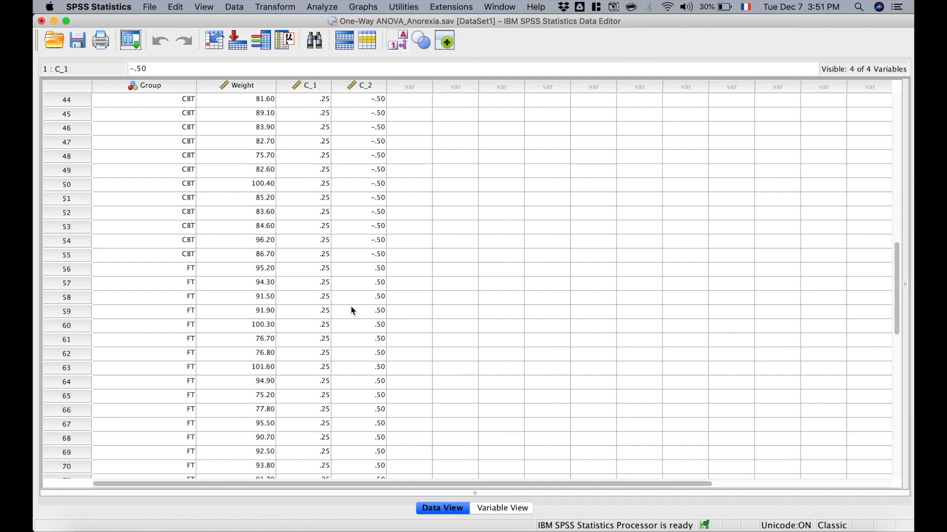
{"action": "scroll", "coordinate": [352, 311], "scroll_direction": "up", "scroll_amount": 16}
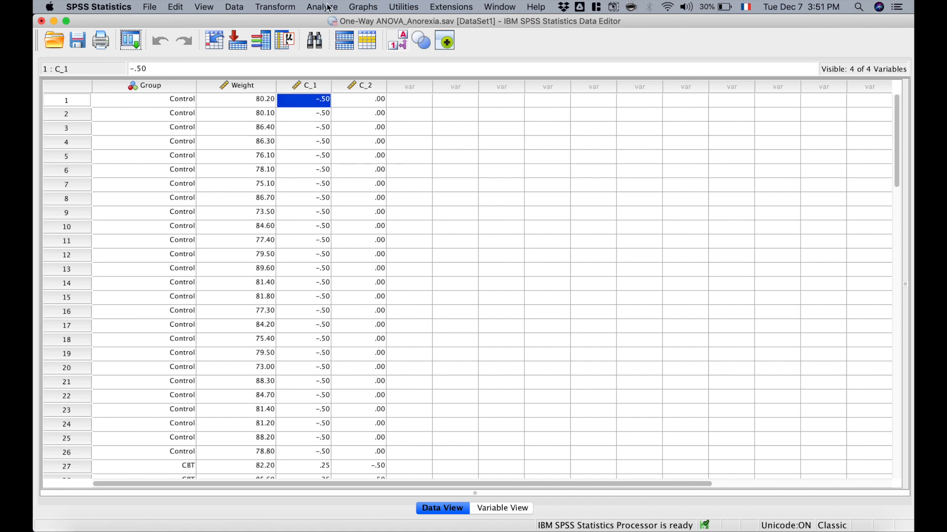
- Run a Univariate General Linear Model with Weight as dependent variable and C_1 and C_2 as covariates
{"action": "left_click", "coordinate": [130, 35]}
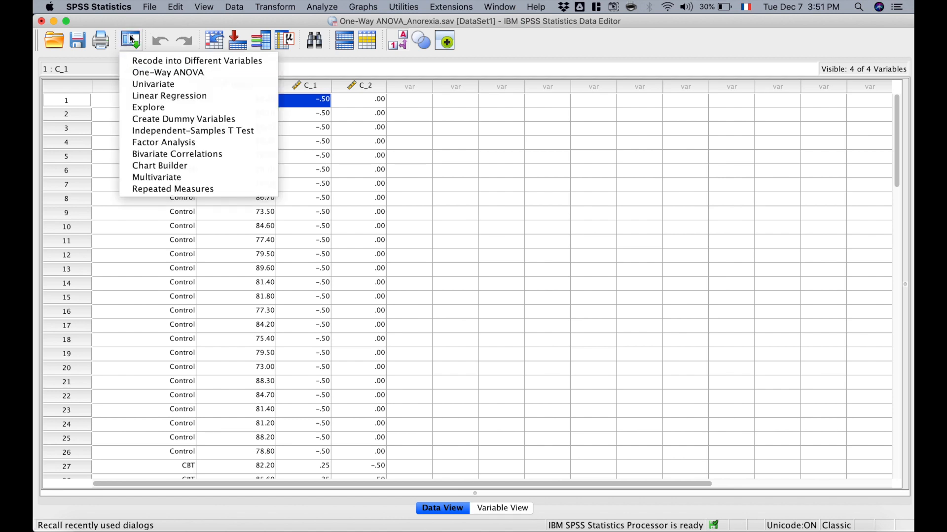
{"action": "left_click", "coordinate": [140, 85]}
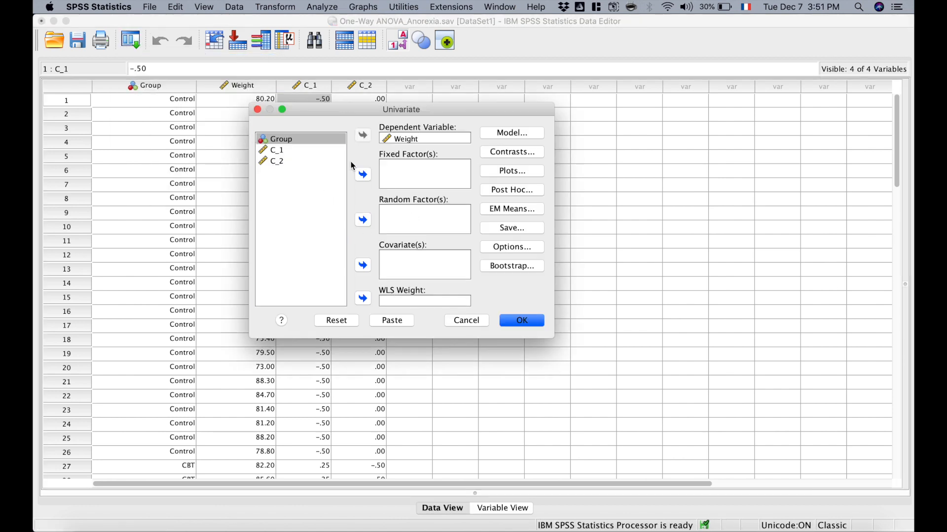
{"action": "left_click", "coordinate": [287, 152]}
{"action": "mouse_move", "coordinate": [316, 140]}
{"action": "left_mouse_down"}
{"action": "mouse_move", "coordinate": [397, 172]}
{"action": "mouse_move", "coordinate": [299, 145]}
{"action": "left_mouse_up"}
{"action": "left_click", "coordinate": [280, 152]}
{"action": "left_click", "coordinate": [279, 162], "text": "shift"}
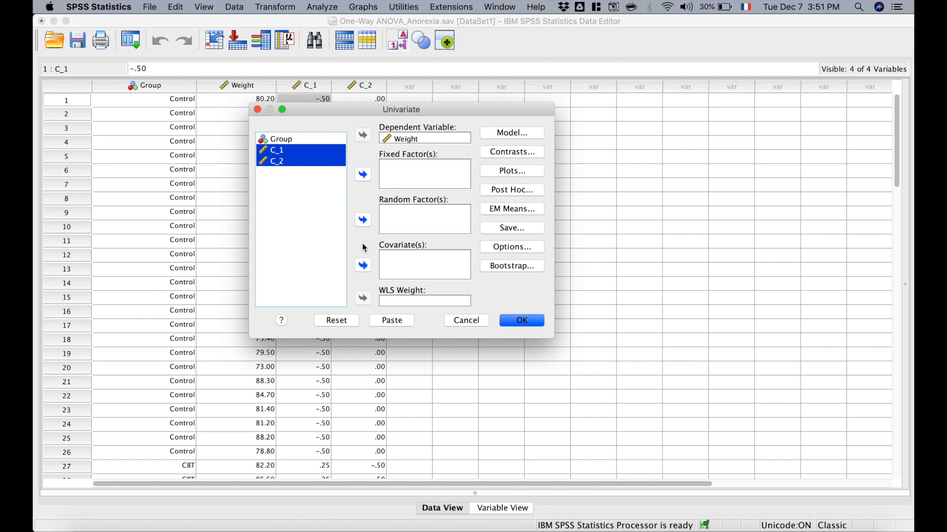
{"action": "left_click", "coordinate": [362, 266]}
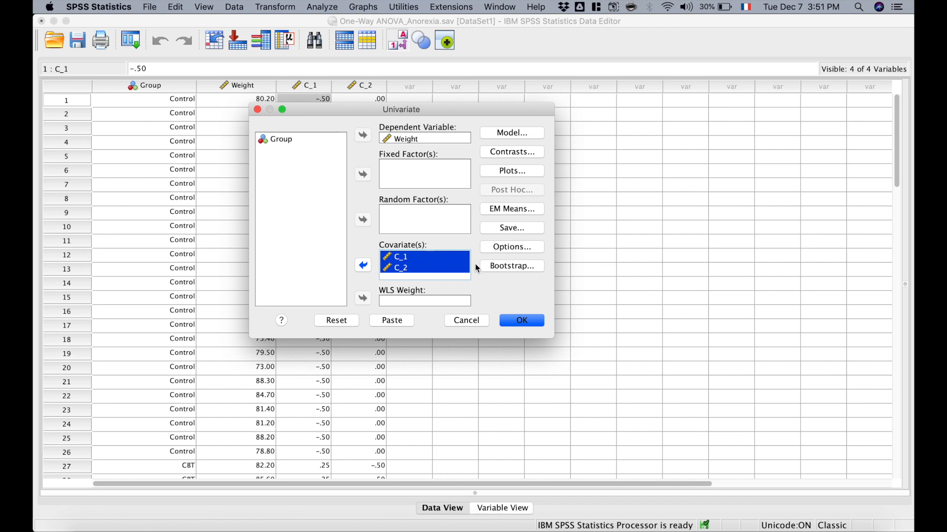
{"action": "left_click", "coordinate": [523, 321]}
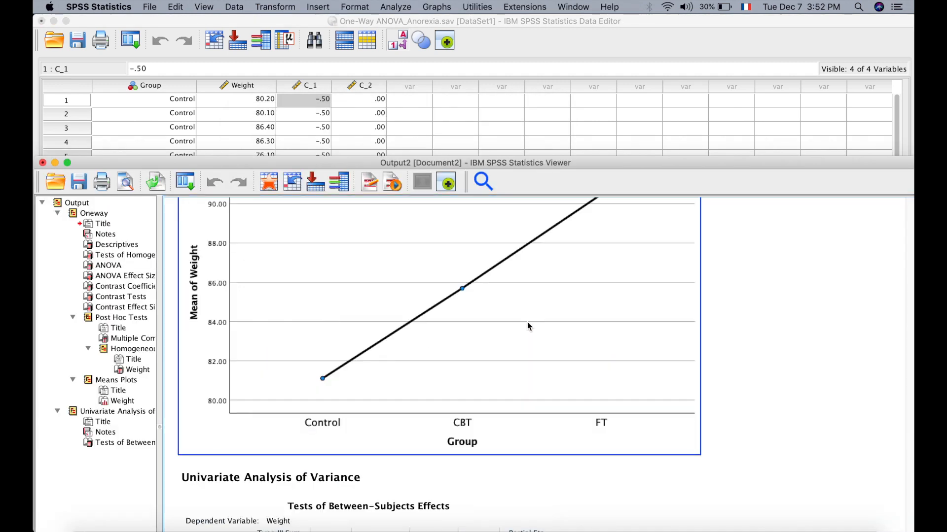
- Compare the significance of C_1 and C_2 in Tests of Between-Subjects Effects with the one-way ANOVA's Contrast Tests table
{"action": "left_click_drag", "start_coordinate": [511, 162], "coordinate": [510, 25]}
{"action": "left_click", "coordinate": [386, 389]}
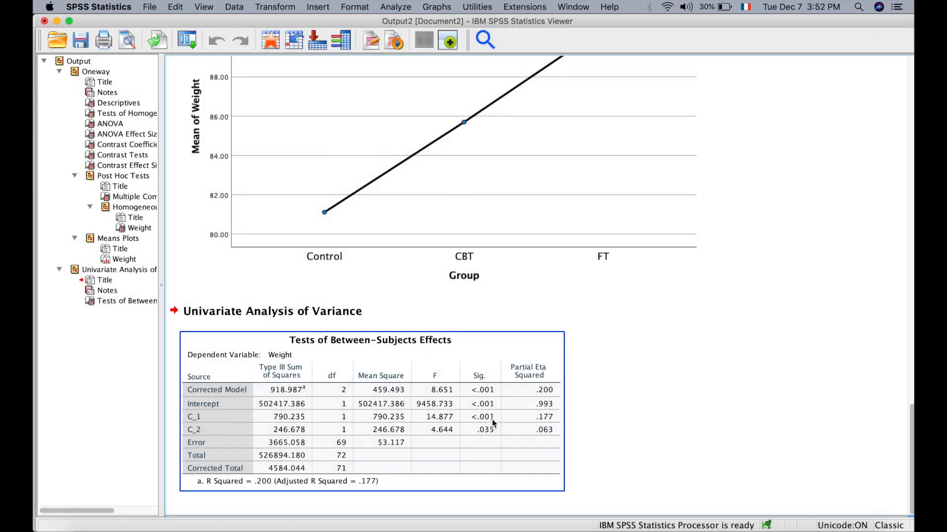
{"action": "left_click", "coordinate": [598, 411]}
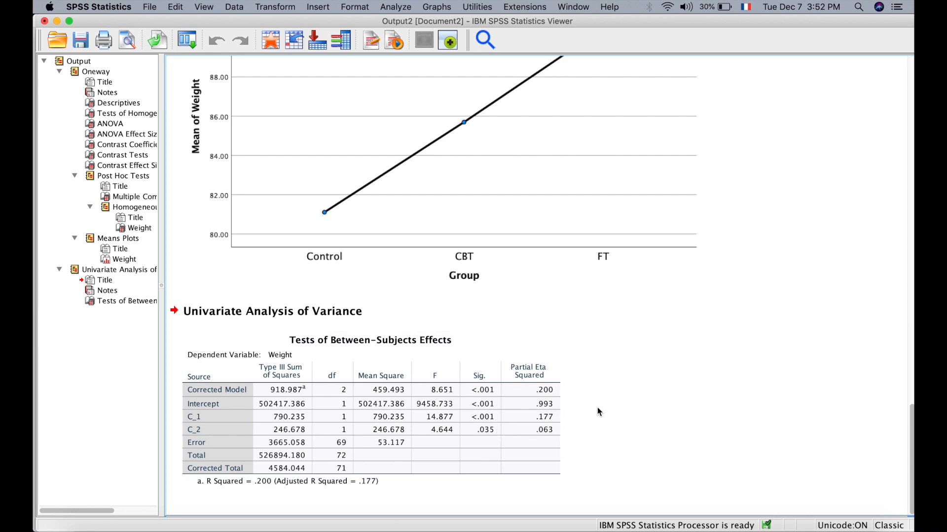
{"action": "scroll", "coordinate": [601, 416], "scroll_direction": "up", "scroll_amount": 15}
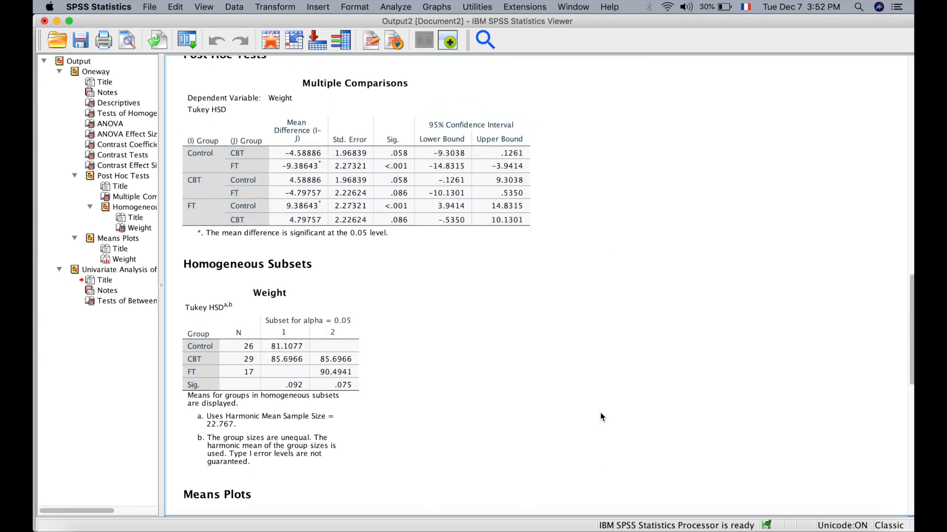
{"action": "scroll", "coordinate": [601, 417], "scroll_direction": "up", "scroll_amount": 10}
{"action": "left_click", "coordinate": [606, 262]}
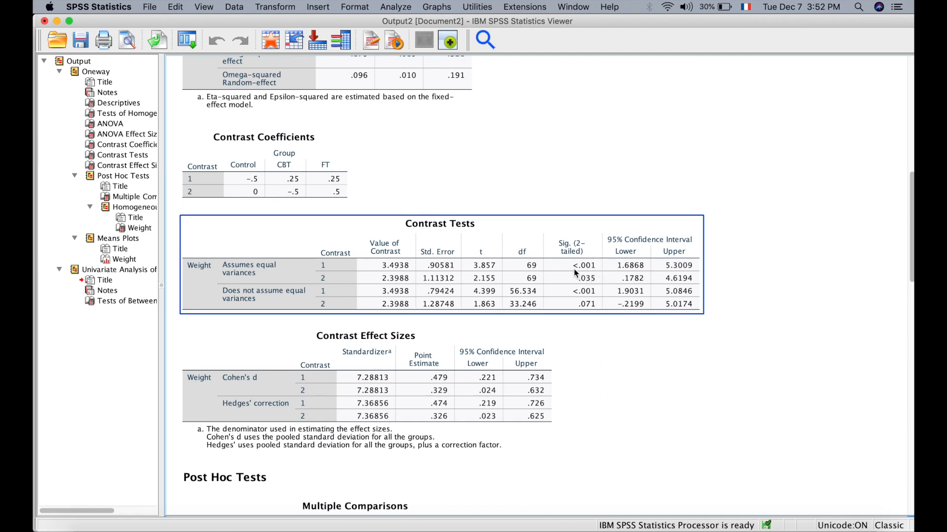
{"action": "scroll", "coordinate": [569, 266], "scroll_direction": "down", "scroll_amount": 20}
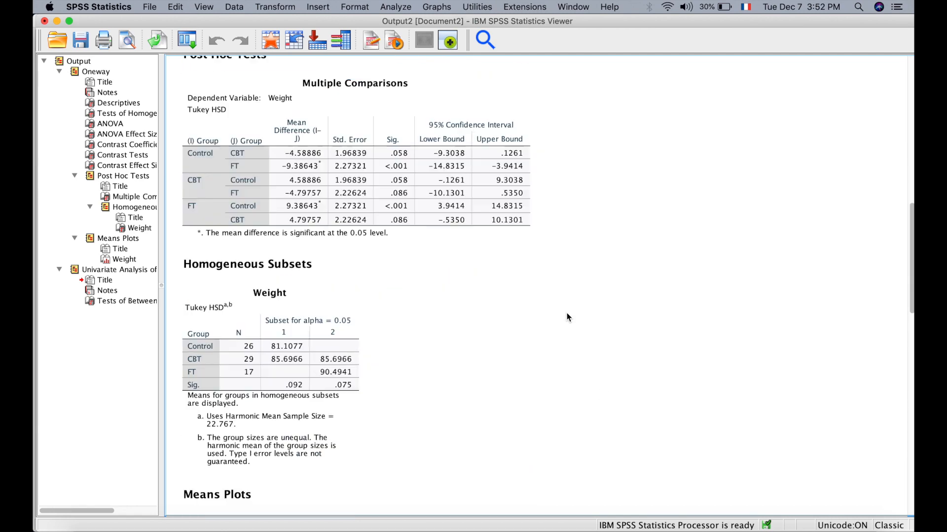
- Run a linear regression from reset settings with Weight as the dependent variable and C_1 and C_2 as predictors
{"action": "left_click", "coordinate": [399, 5]}
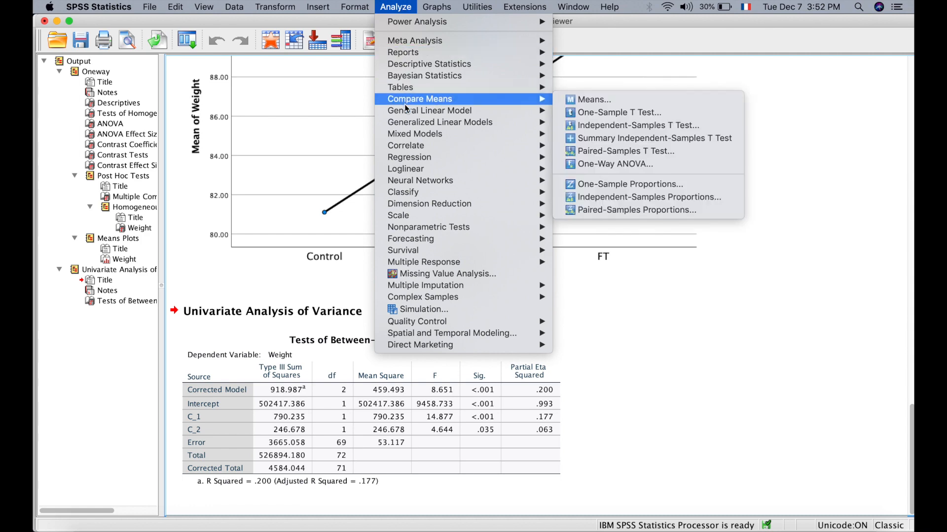
{"action": "mouse_move", "coordinate": [403, 163]}
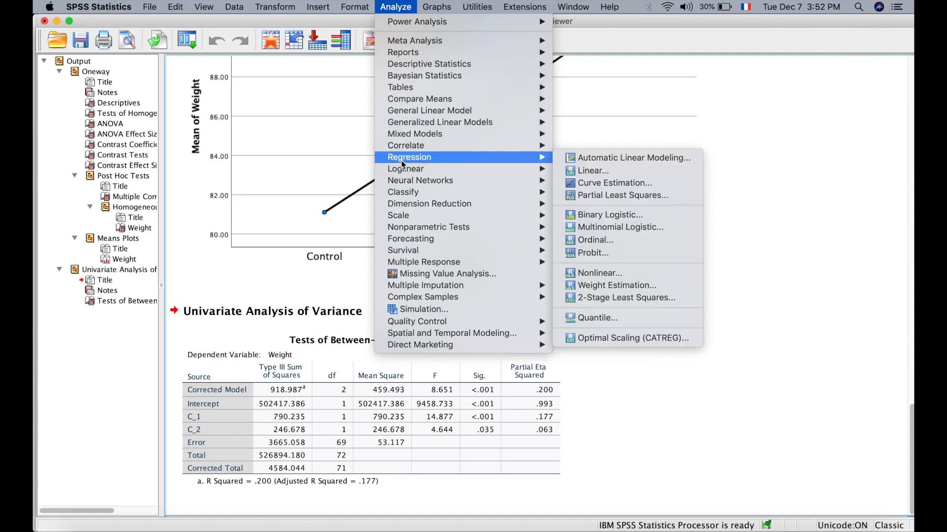
{"action": "left_click", "coordinate": [587, 170]}
{"action": "left_click", "coordinate": [329, 332]}
{"action": "left_click", "coordinate": [274, 133]}
{"action": "left_click", "coordinate": [359, 117]}
{"action": "left_click", "coordinate": [289, 133]}
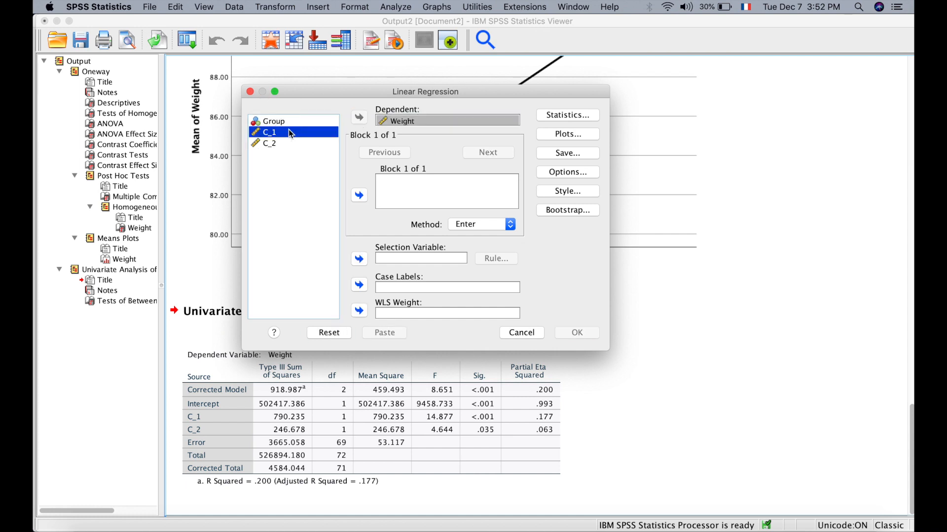
{"action": "left_click", "coordinate": [277, 143], "text": "shift"}
{"action": "left_click", "coordinate": [363, 197]}
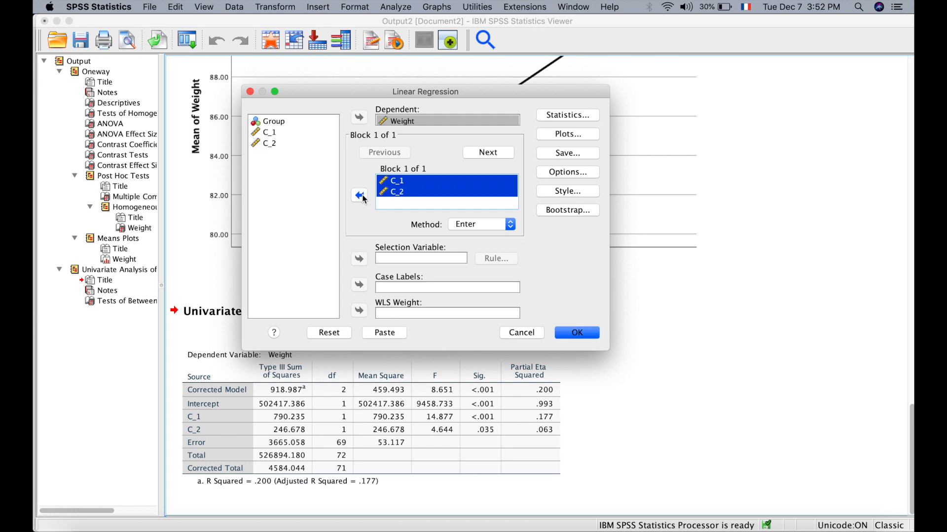
{"action": "left_click", "coordinate": [581, 333]}
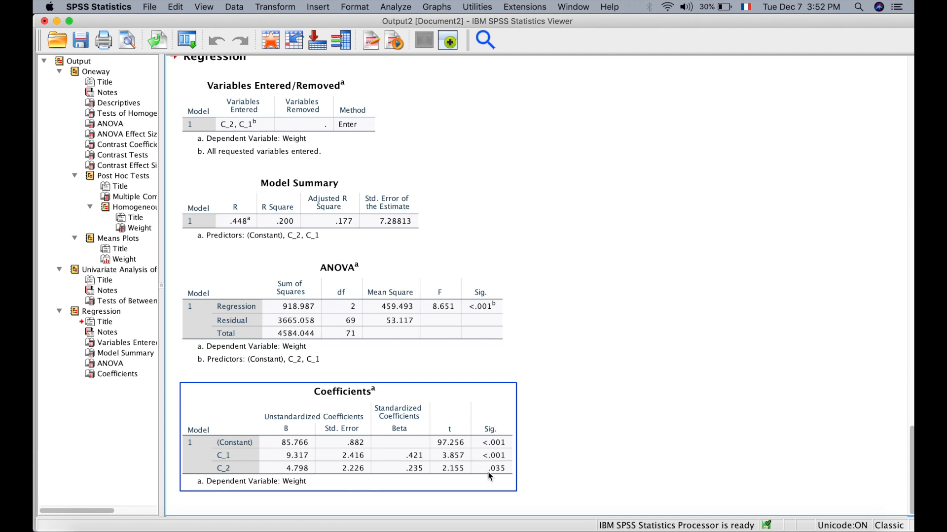
- Examine the regression output and compare the C_1 and C_2 coefficient significance with the Univariate Tests of Between-Subjects Effects
{"action": "left_click", "coordinate": [594, 368]}
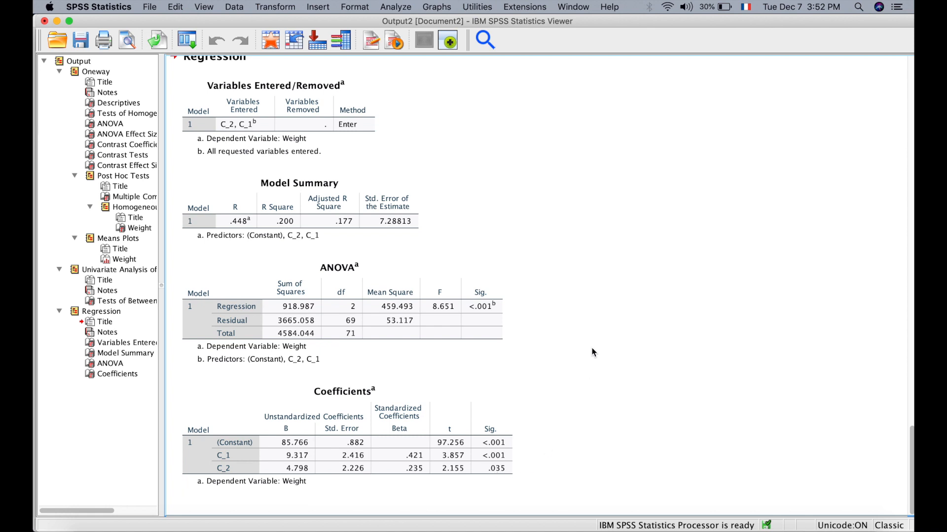
{"action": "left_click", "coordinate": [236, 126]}
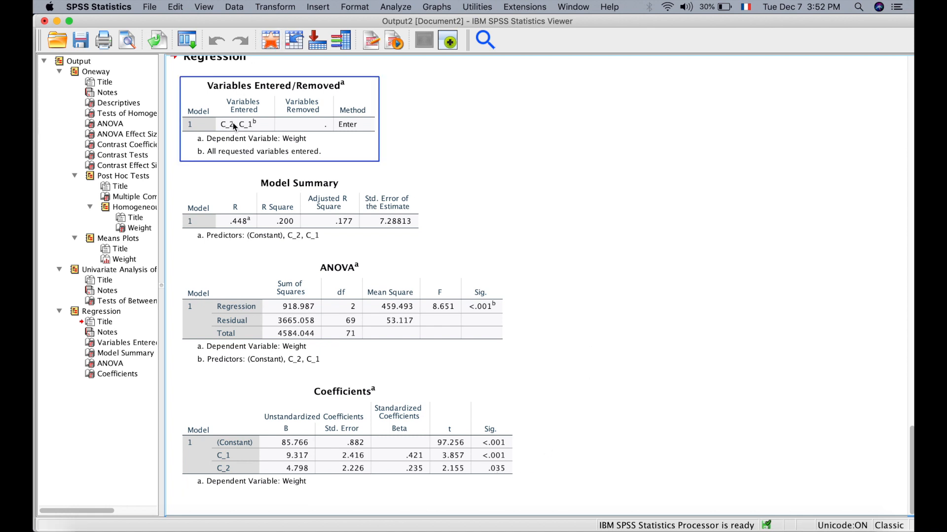
{"action": "left_click", "coordinate": [364, 290]}
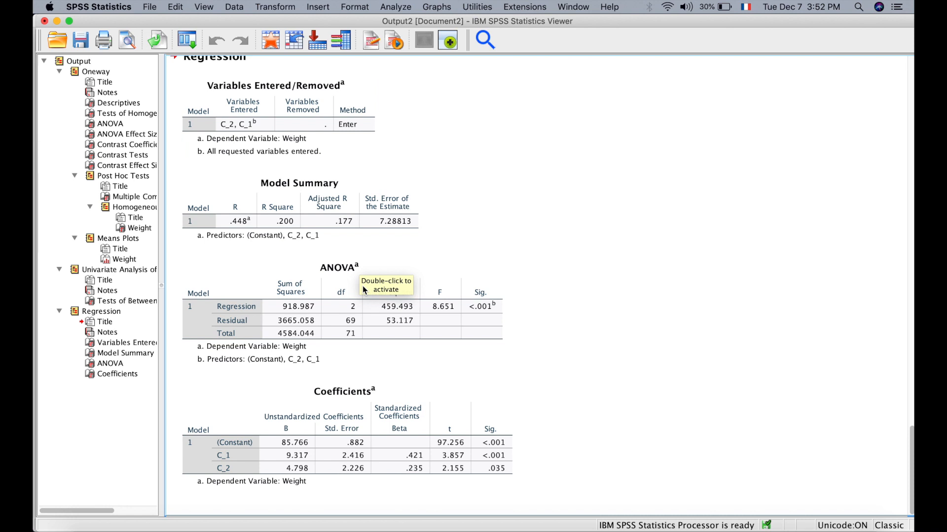
{"action": "scroll", "coordinate": [427, 305], "scroll_direction": "up", "scroll_amount": 5}
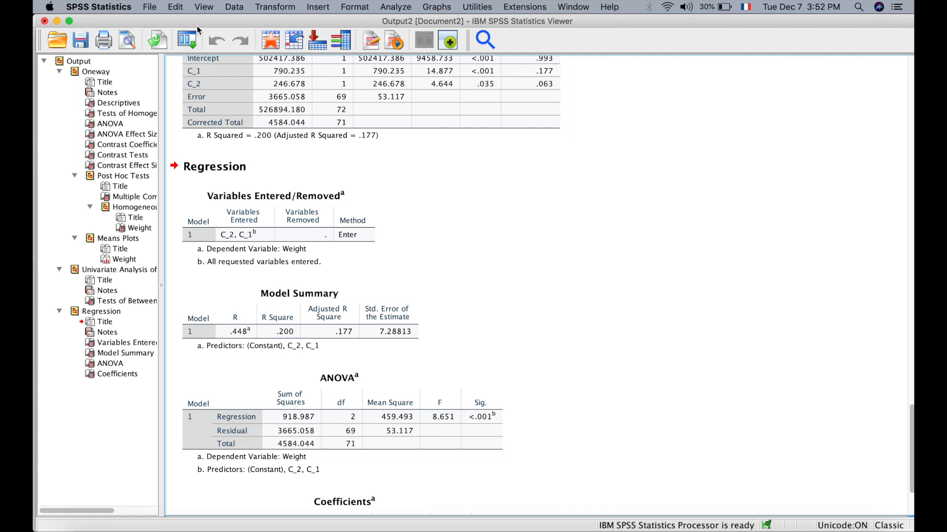
{"action": "left_click", "coordinate": [189, 42]}
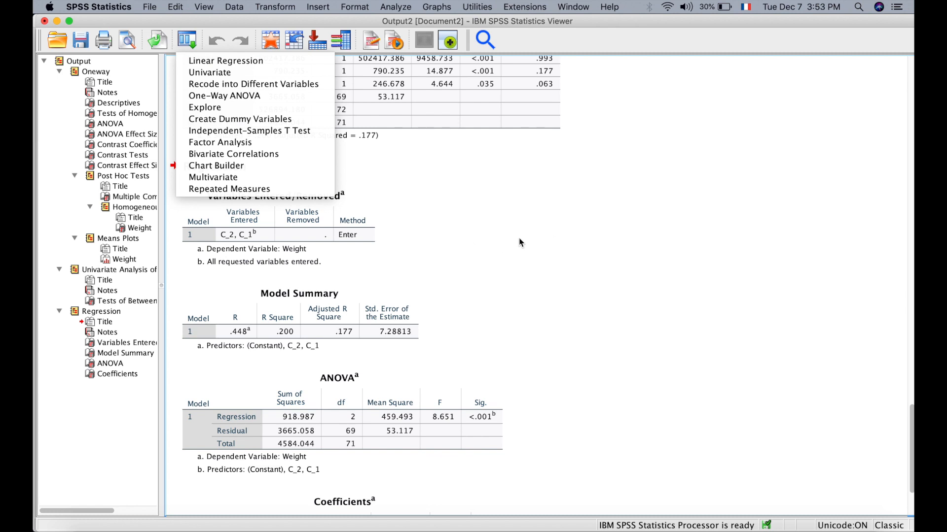
{"action": "left_click", "coordinate": [559, 225]}
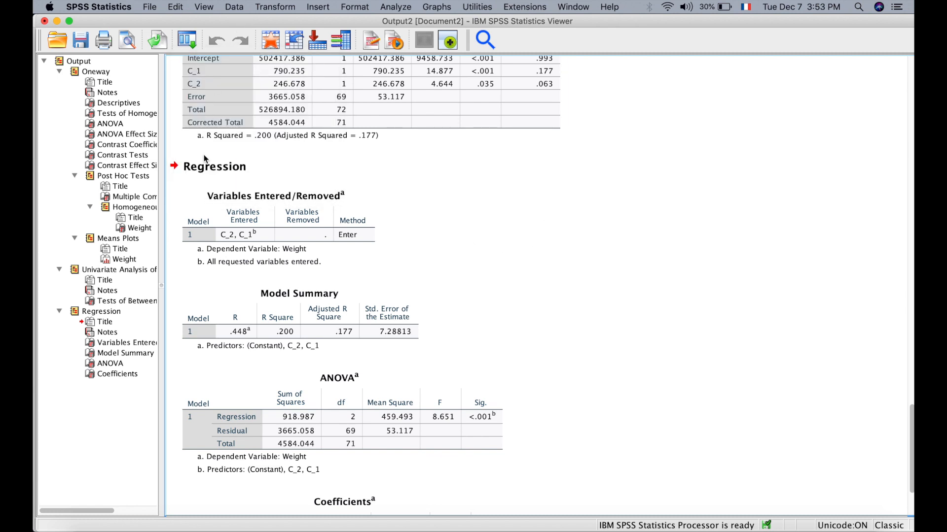